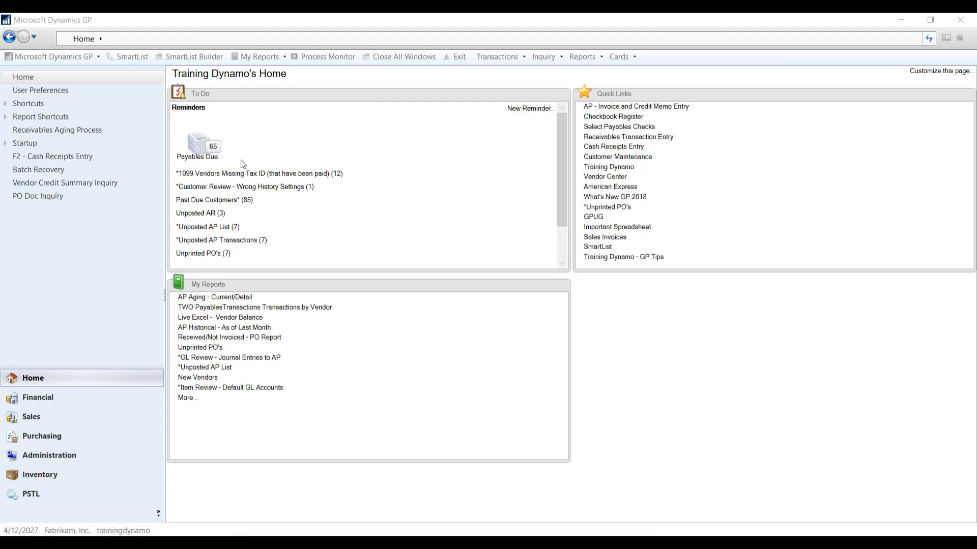
# Step: Open SmartList Builder to create a new SmartList
pyautogui.click(195, 59)
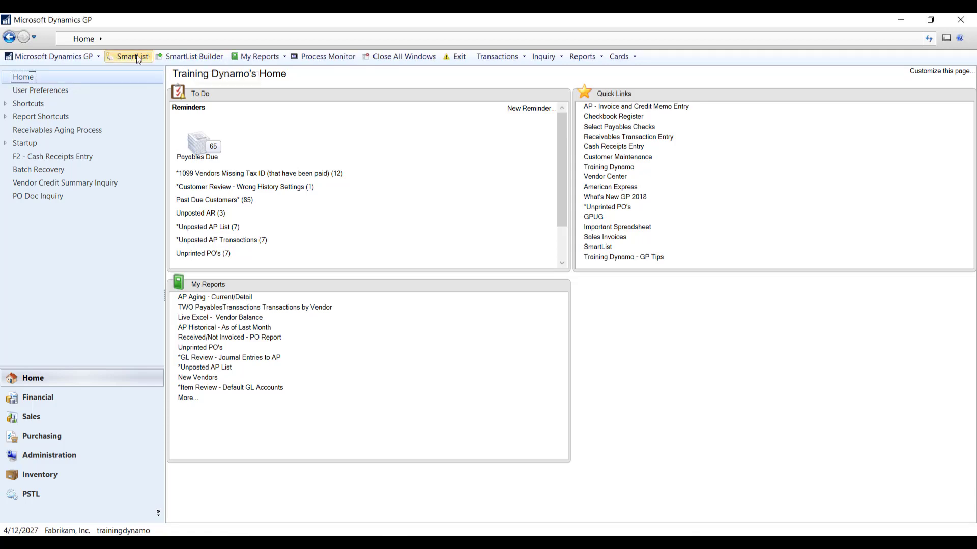
pyautogui.click(67, 55)
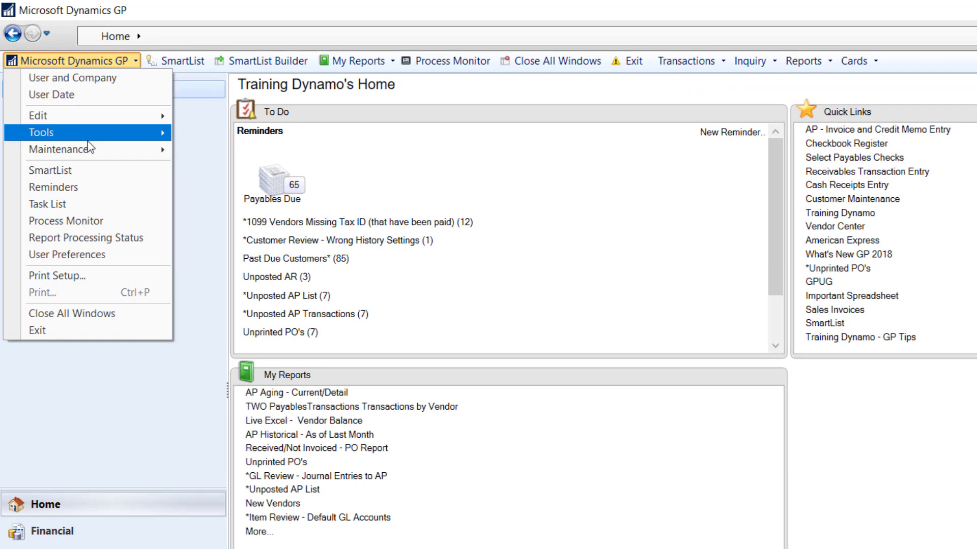
pyautogui.moveTo(89, 134)
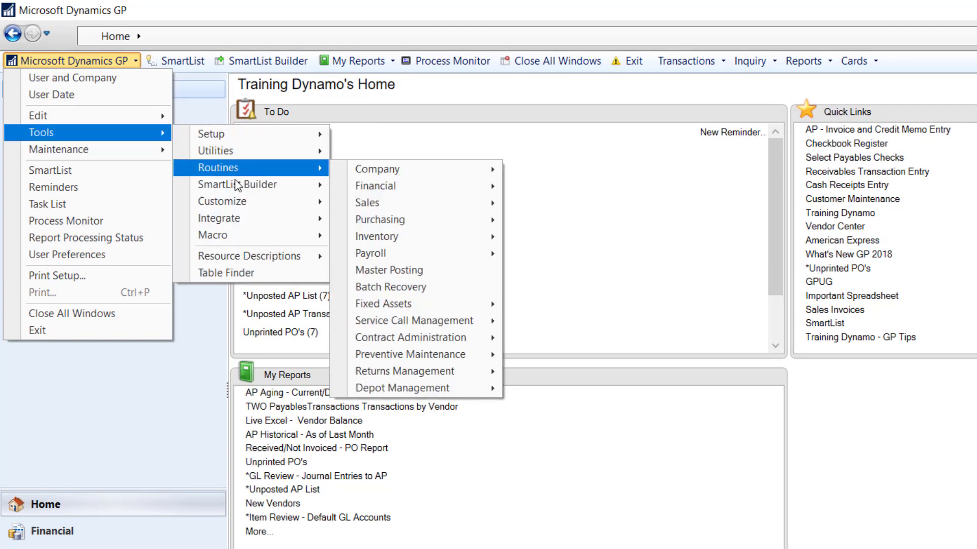
pyautogui.moveTo(237, 188)
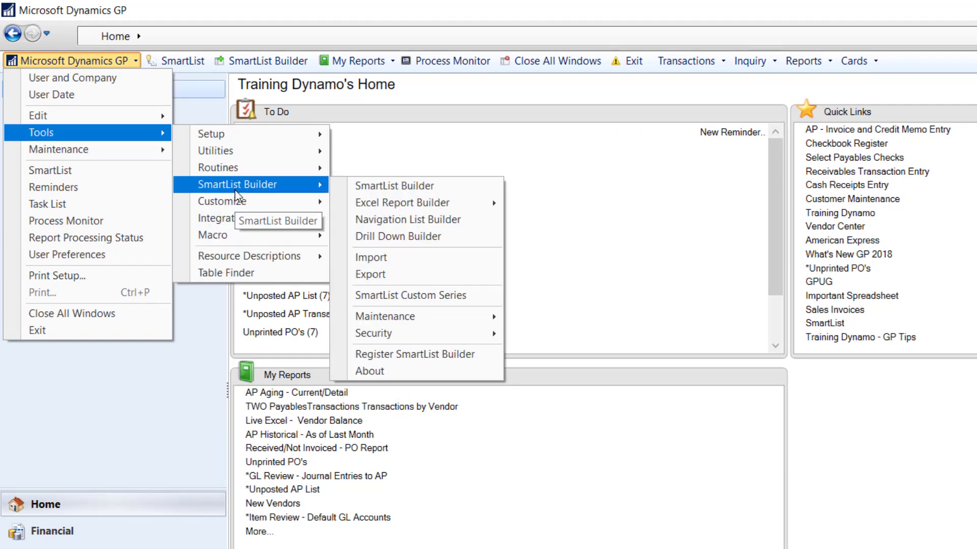
pyautogui.click(377, 188)
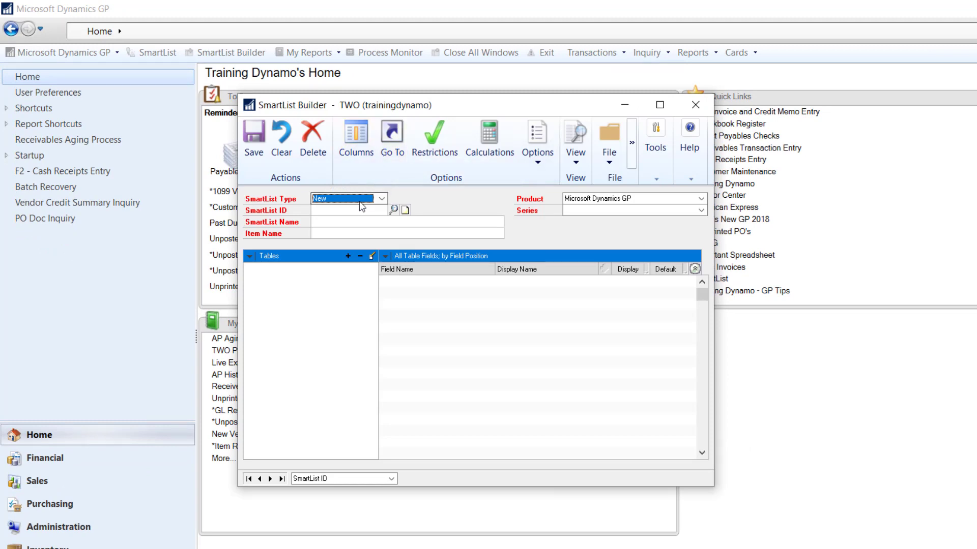
# Step: Give the new SmartList the ID _APDISTAJB
pyautogui.press('Tab')
pyautogui.write('_')
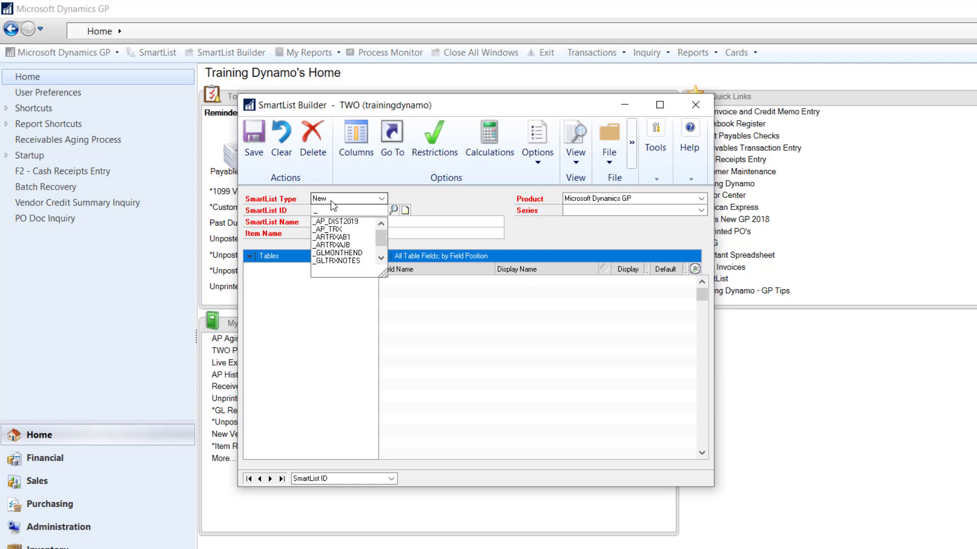
pyautogui.write('APDIST')
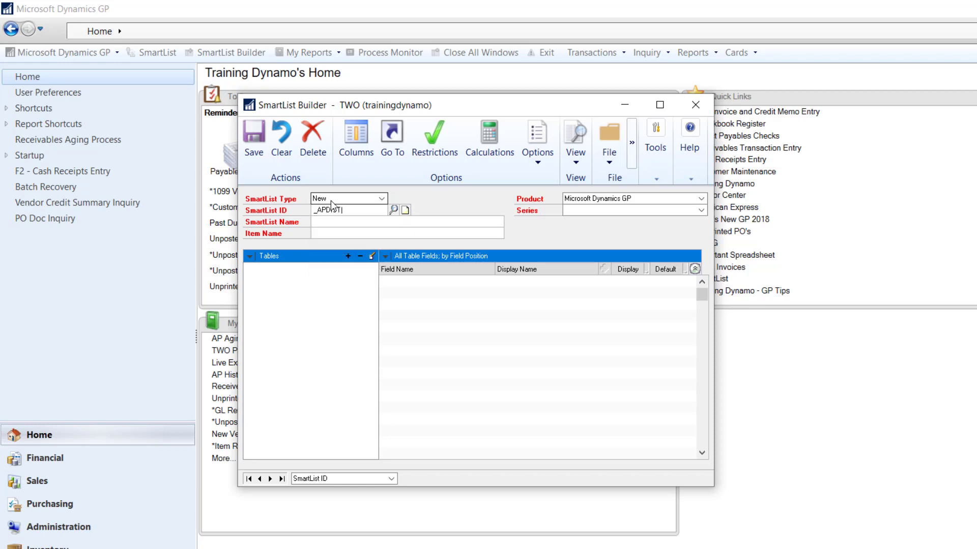
pyautogui.write('AJB')
pyautogui.press('Tab')
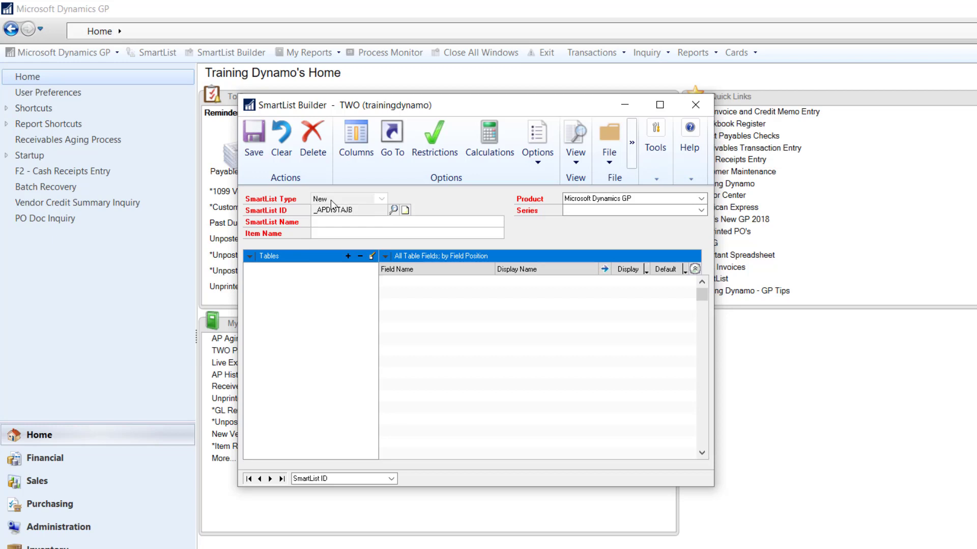
# Step: Name the SmartList and its item "_AP Distributions Report for Video" and assign it to the Purchasing series
pyautogui.write('_AP Distributions Report for Video')
pyautogui.press('Tab')
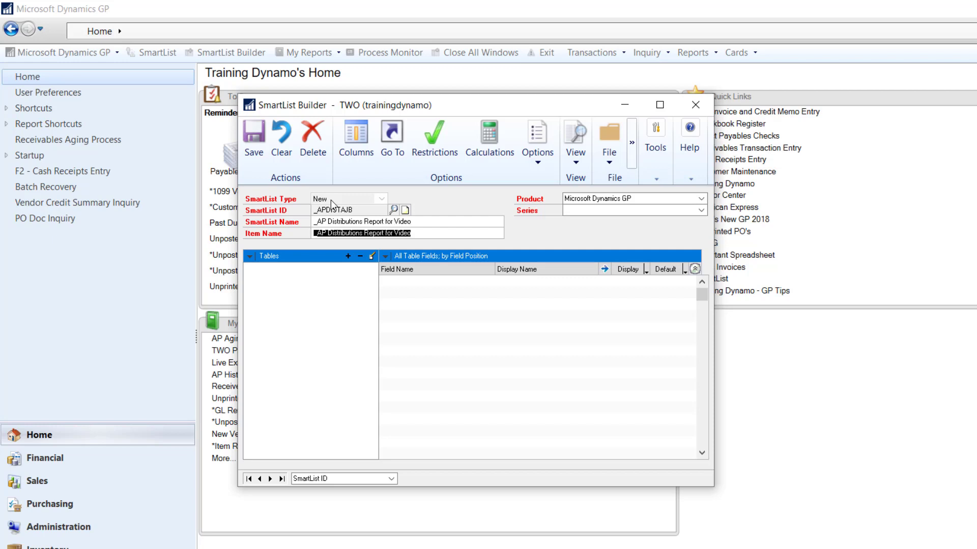
pyautogui.press('Tab')
pyautogui.press('Tab')
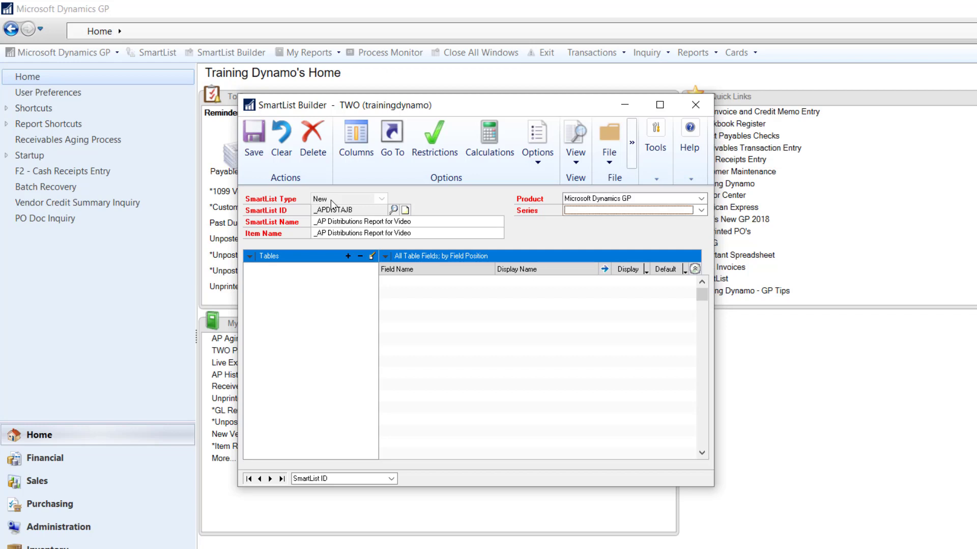
pyautogui.press('p')
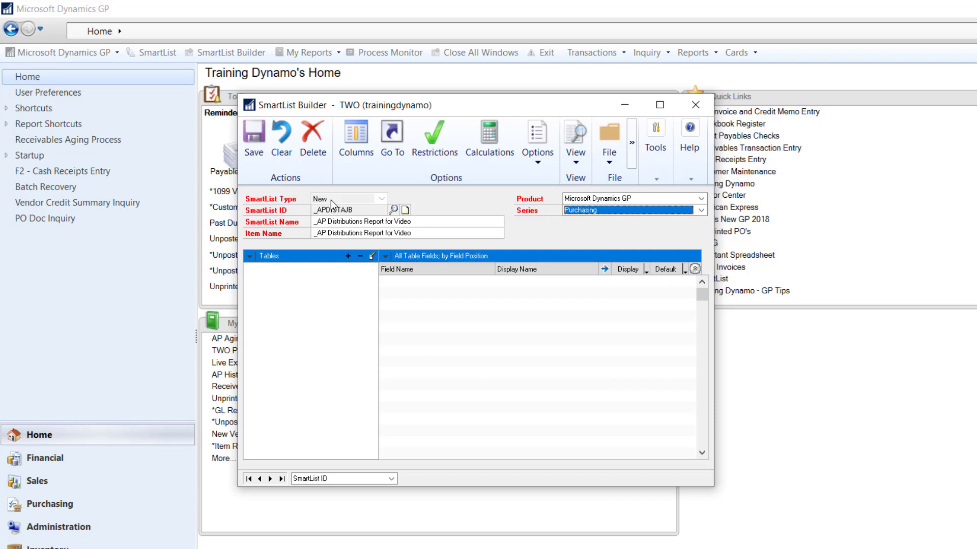
# Step: Start adding a SQL Server table source using the view view_AP_Distributions_TRAININGDYNAMO2, with the company database option enabled
pyautogui.click(347, 255)
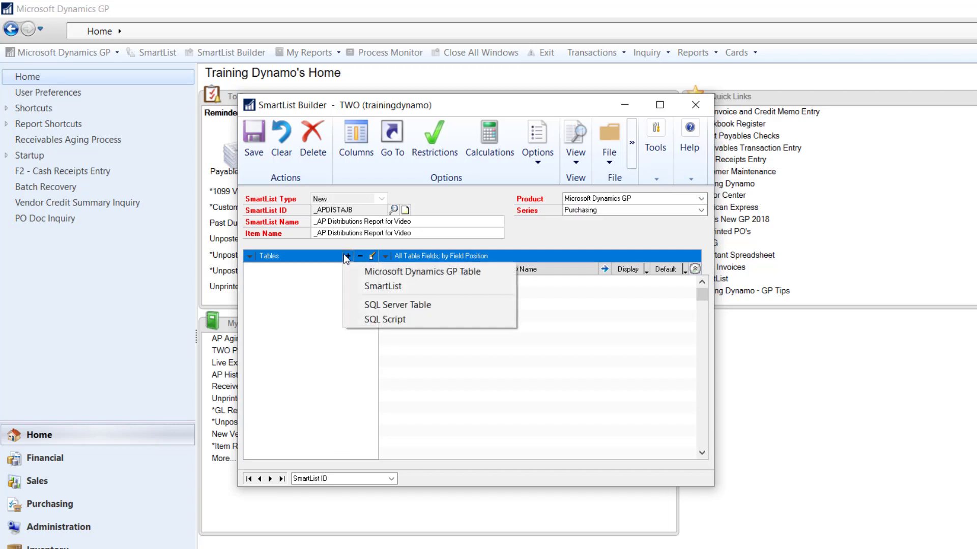
pyautogui.click(412, 305)
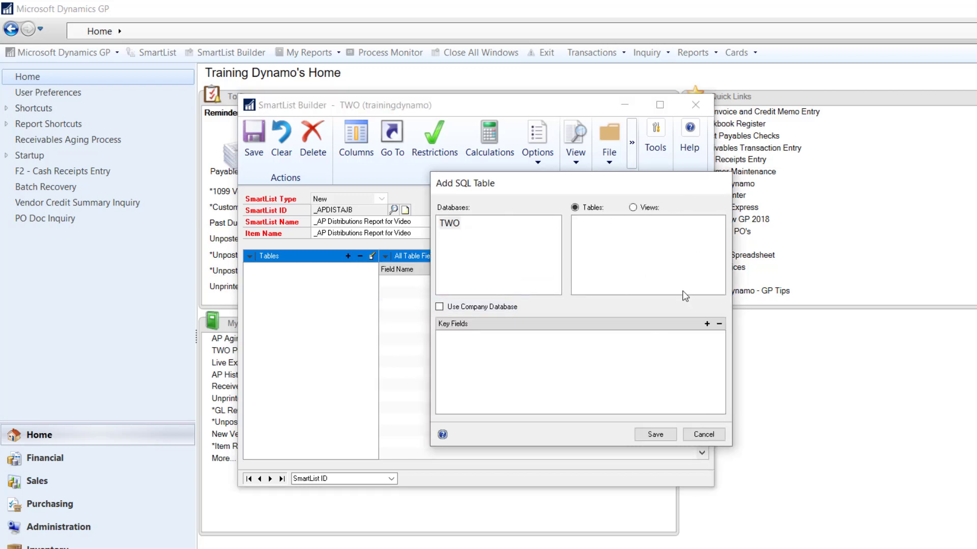
pyautogui.click(632, 208)
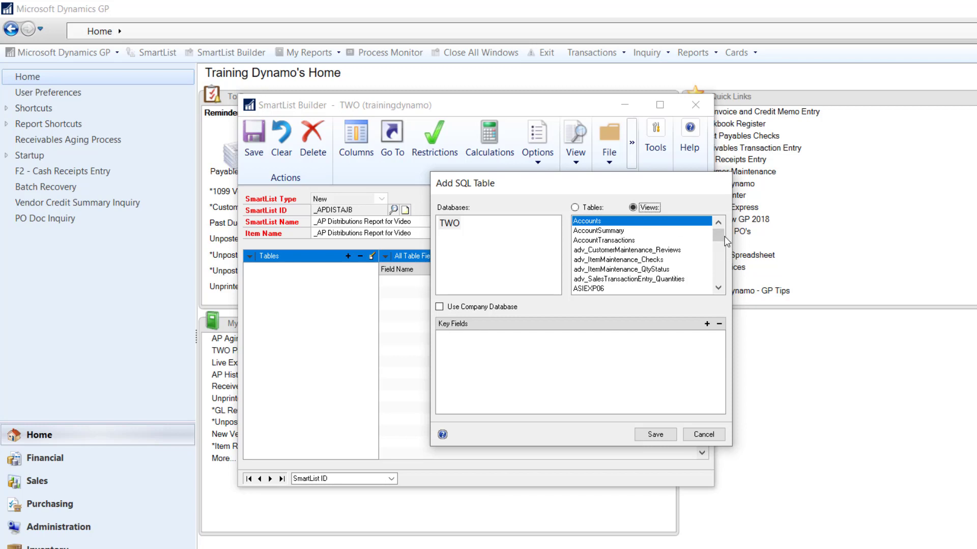
pyautogui.moveTo(723, 243); pyautogui.dragTo(723, 291)
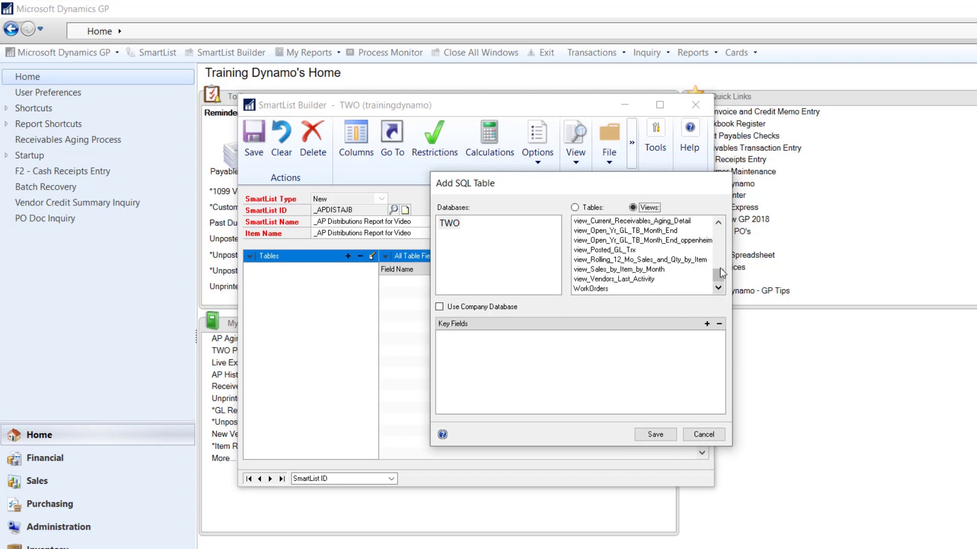
pyautogui.click(718, 223)
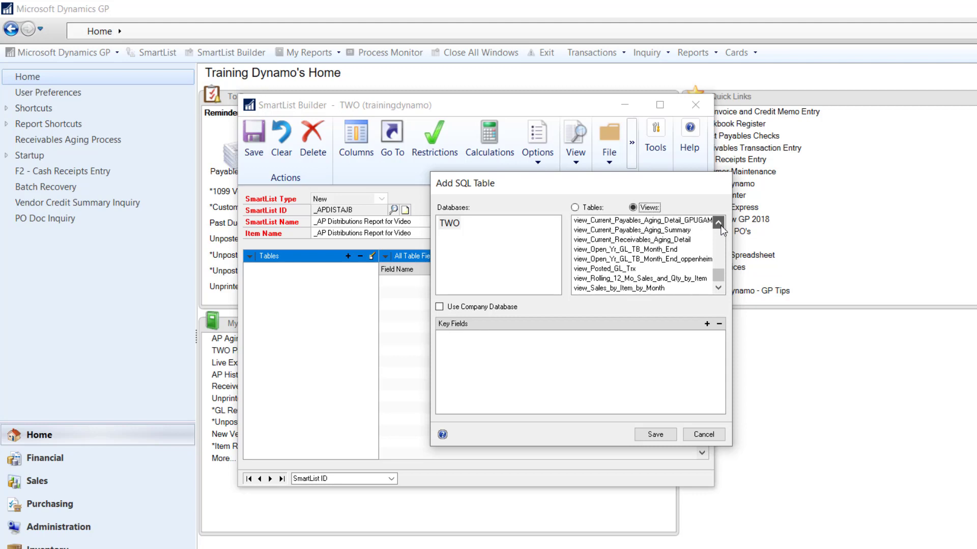
pyautogui.click(696, 241)
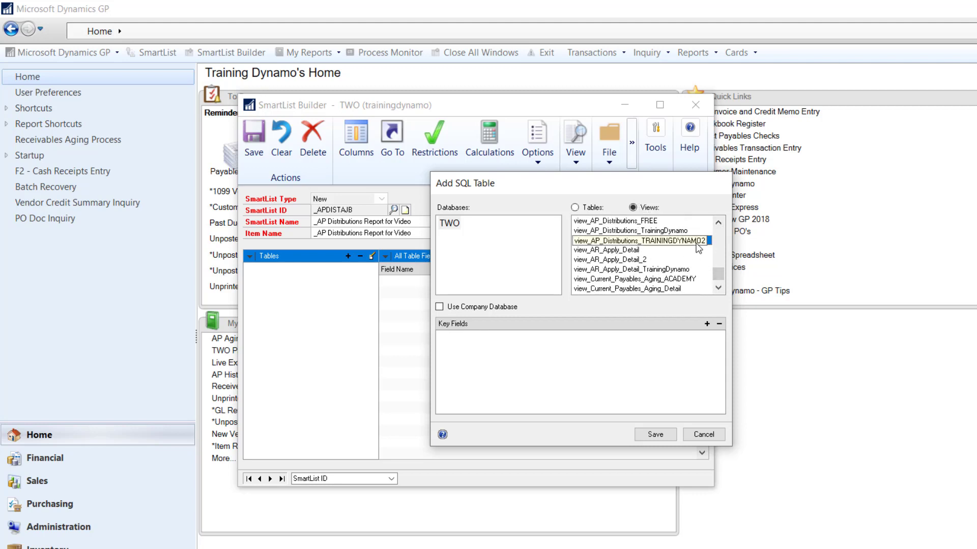
pyautogui.click(444, 309)
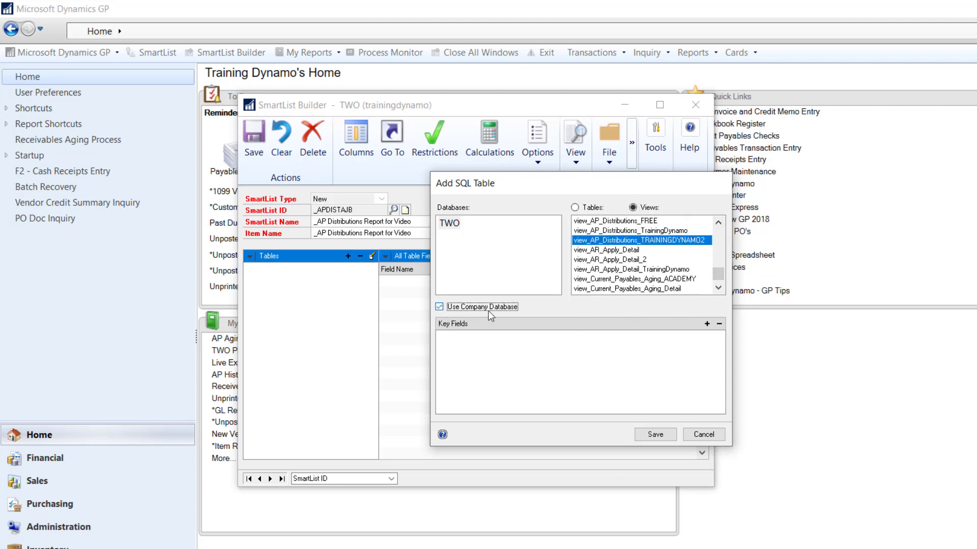
# Step: Add Vendor_ID and Document_Number as the view's key fields and save the SQL table
pyautogui.click(706, 324)
pyautogui.click(554, 307)
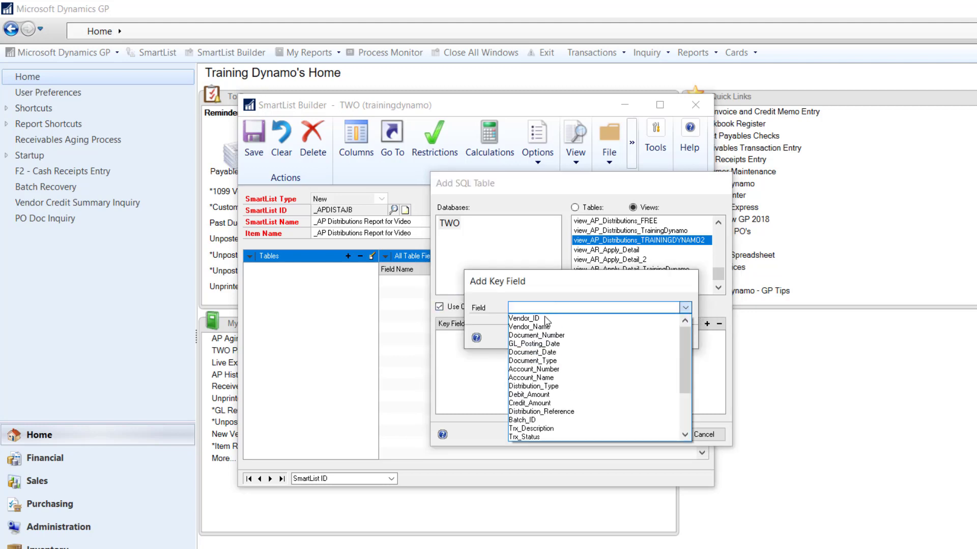
pyautogui.click(545, 320)
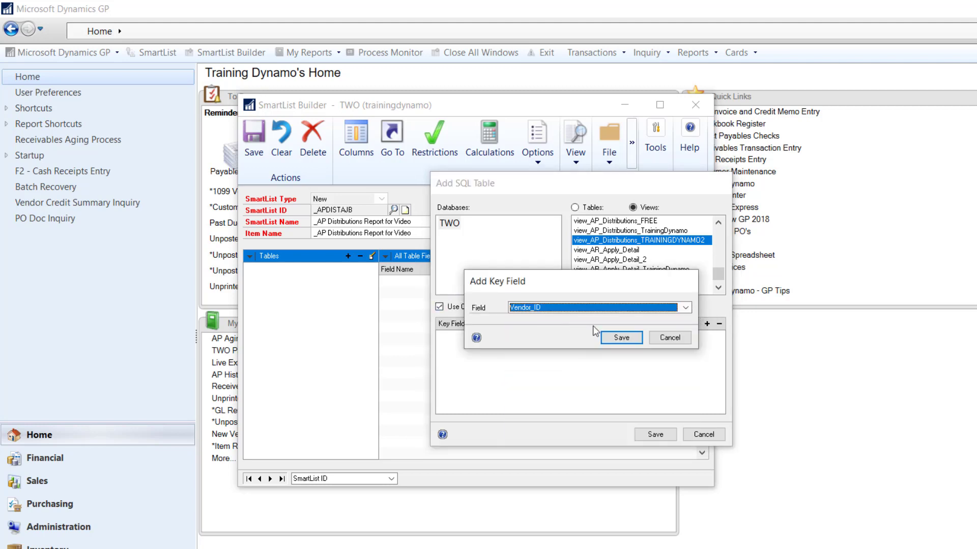
pyautogui.click(625, 338)
pyautogui.click(707, 324)
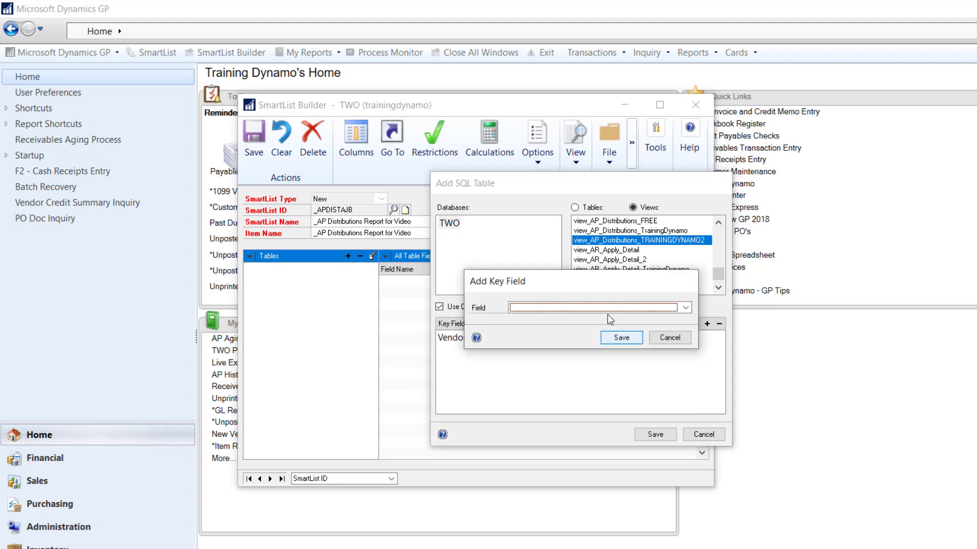
pyautogui.click(569, 308)
pyautogui.click(560, 336)
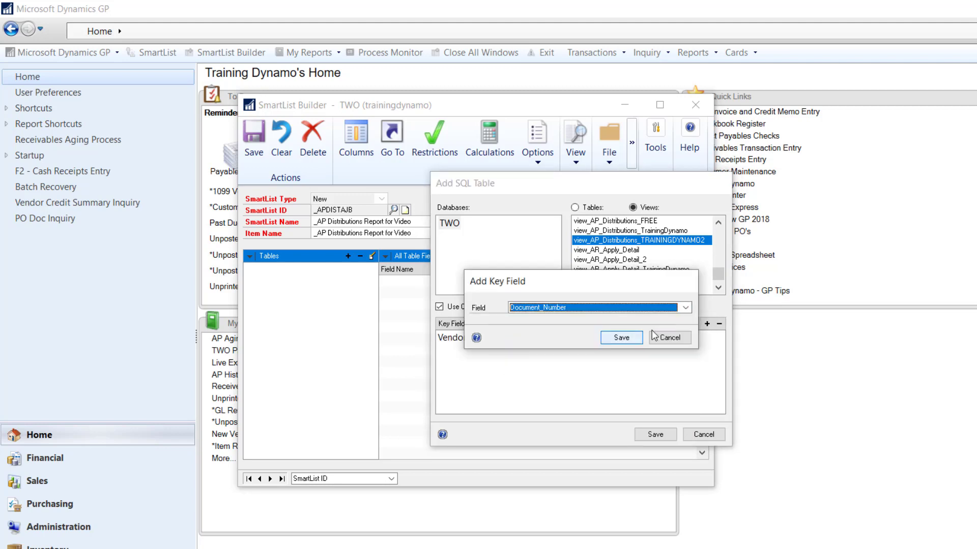
pyautogui.click(625, 338)
pyautogui.click(707, 324)
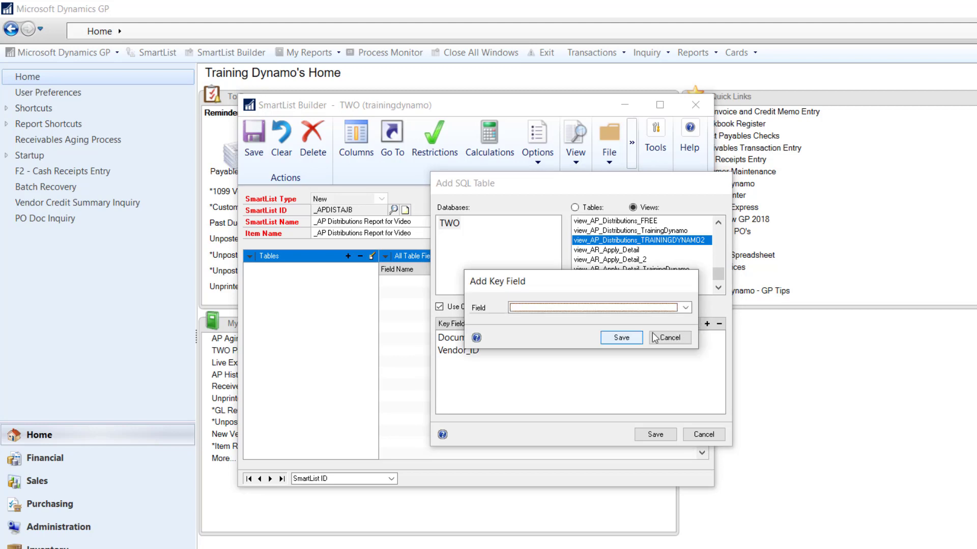
pyautogui.click(669, 341)
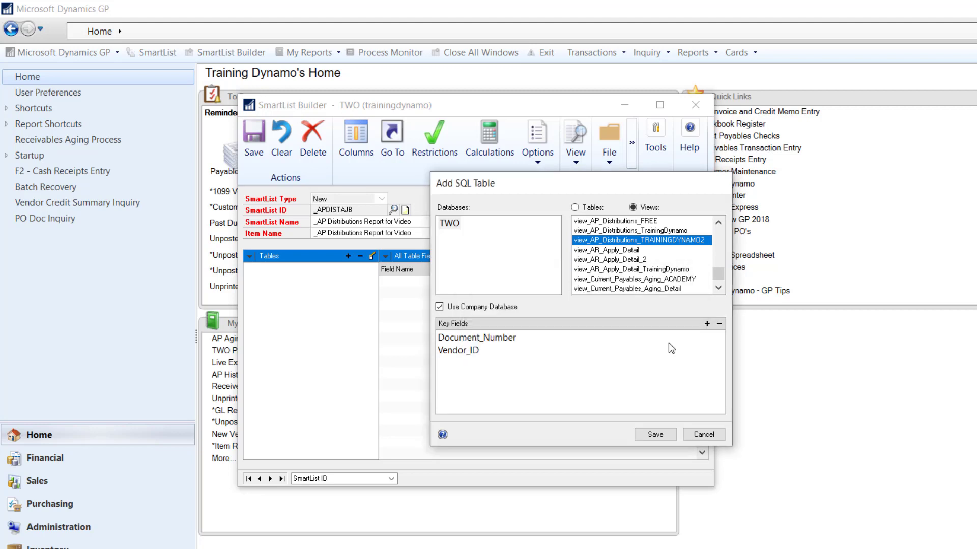
pyautogui.click(655, 435)
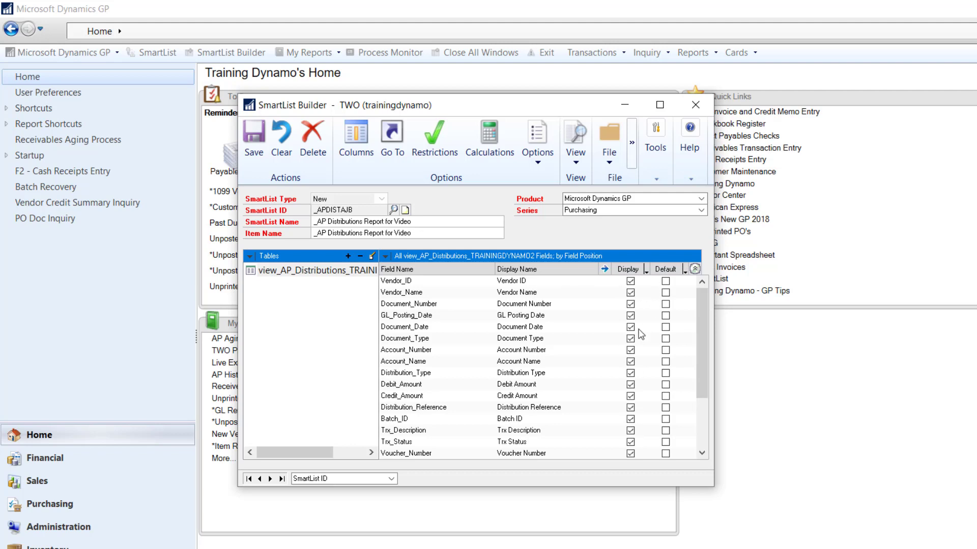
# Step: Mark all fields of the view as default columns
pyautogui.click(685, 270)
pyautogui.click(723, 282)
pyautogui.moveTo(704, 328); pyautogui.dragTo(686, 399)
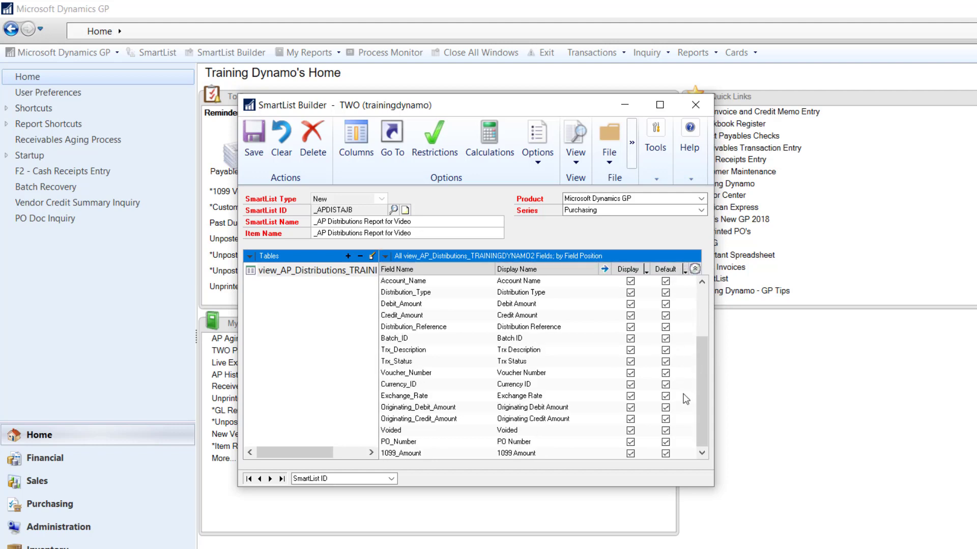
# Step: Exclude Exchange Rate, Currency ID, Originating Debit Amount and Originating Credit Amount from the default columns and save the SmartList
pyautogui.click(665, 396)
pyautogui.click(665, 373)
pyautogui.click(667, 375)
pyautogui.click(667, 386)
pyautogui.click(665, 420)
pyautogui.click(665, 408)
pyautogui.moveTo(701, 349); pyautogui.dragTo(703, 301)
pyautogui.click(253, 139)
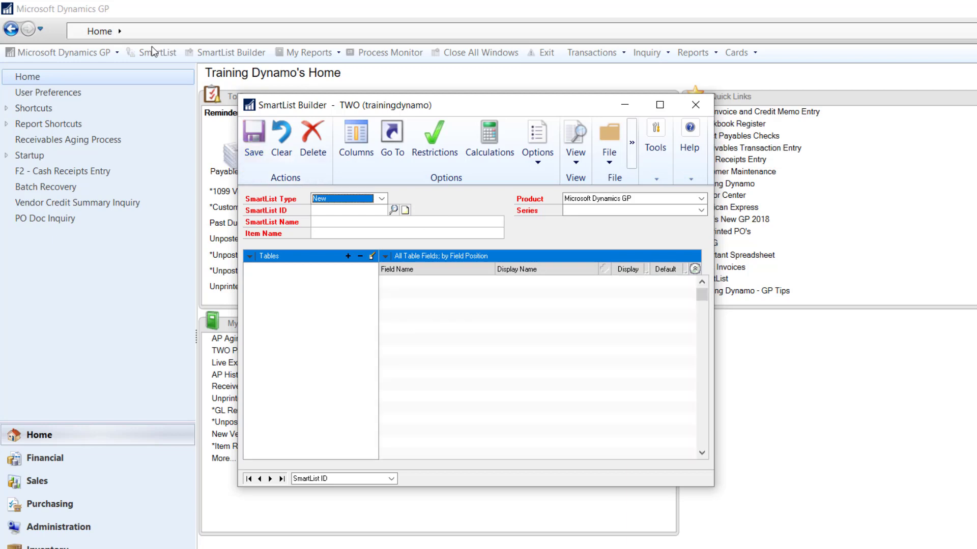
# Step: Open SmartList, accept the pending SmartList Builder changes, and display the _AP Distributions Report for Video under Purchasing
pyautogui.click(154, 52)
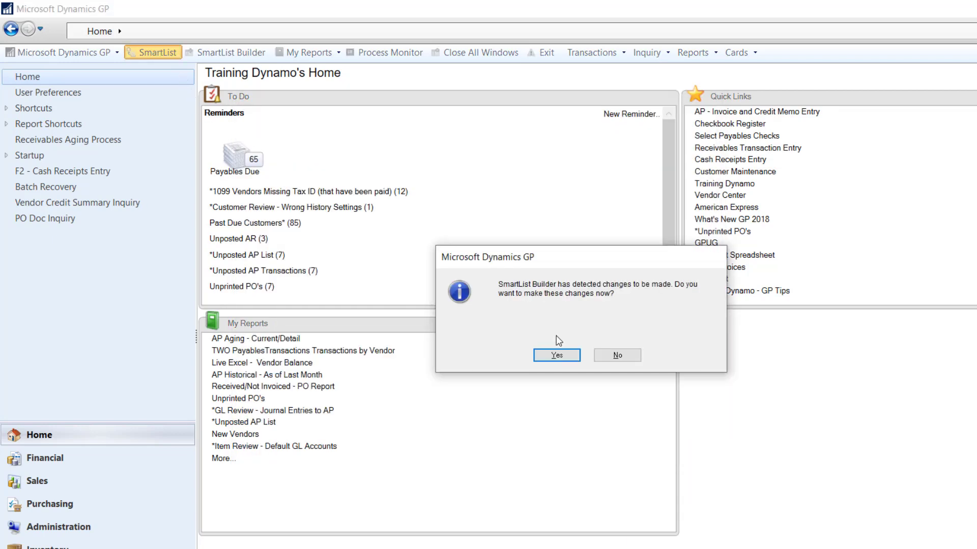
pyautogui.click(557, 356)
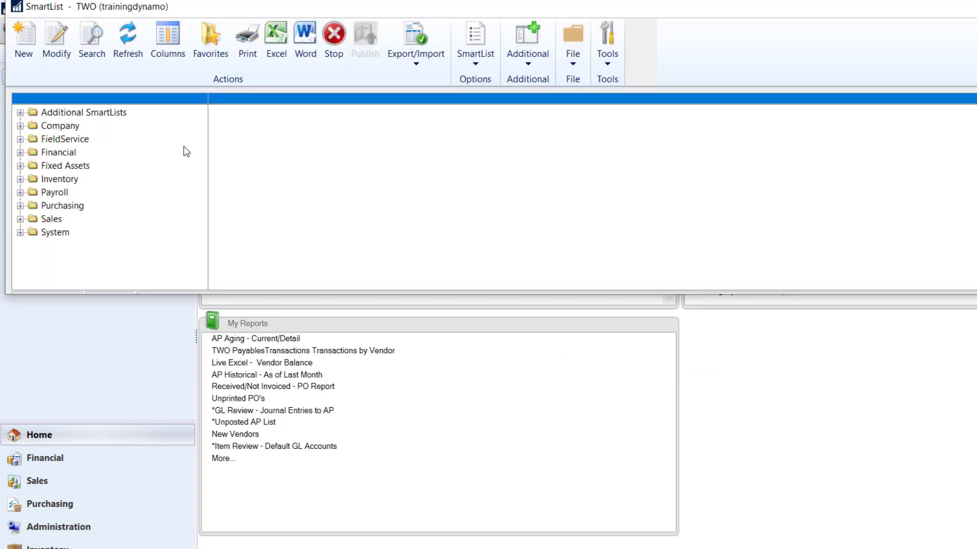
pyautogui.click(20, 205)
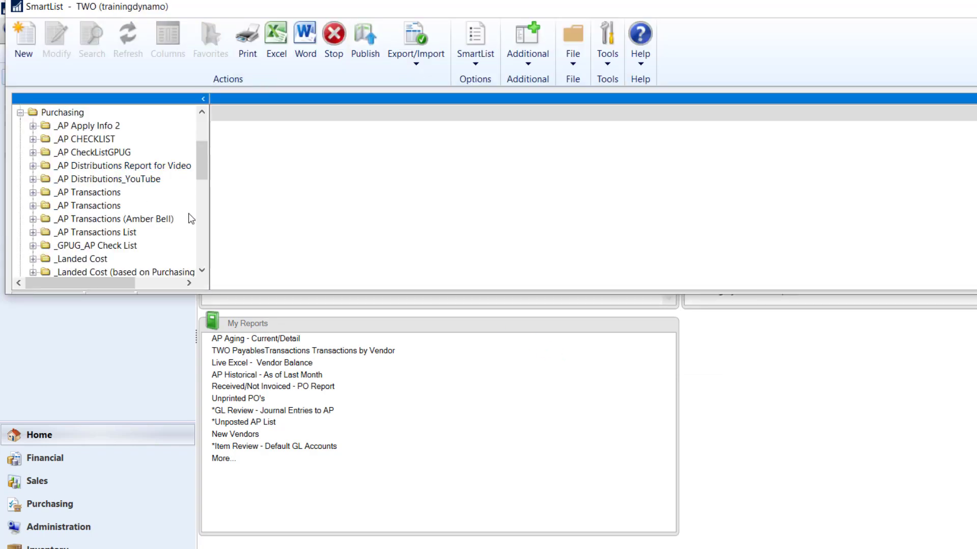
pyautogui.moveTo(203, 148)
pyautogui.mouseDown()
pyautogui.moveTo(208, 183)
pyautogui.moveTo(200, 156)
pyautogui.mouseUp()
pyautogui.click(122, 139)
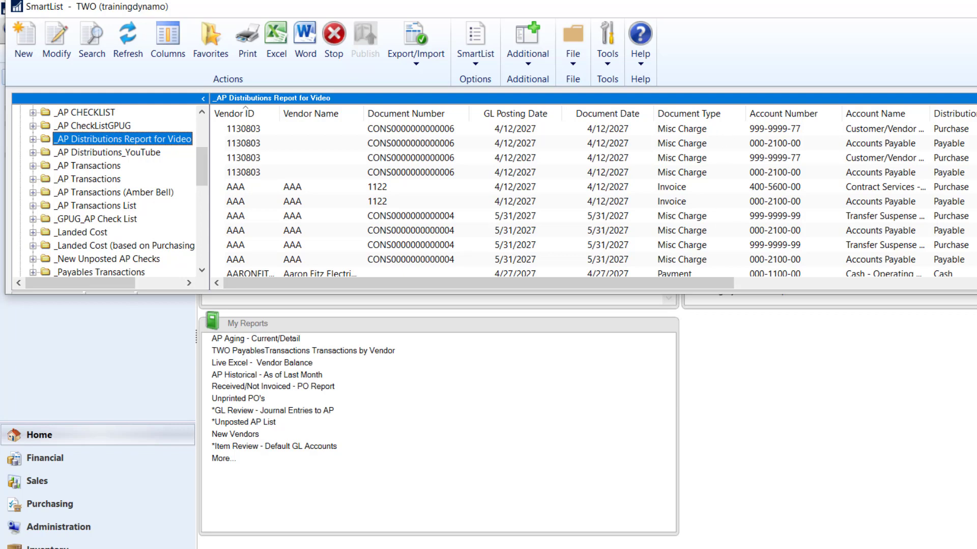
# Step: Open the SmartList for modification and set up a restriction on Account Number using "is not equal to one of list"
pyautogui.click(57, 41)
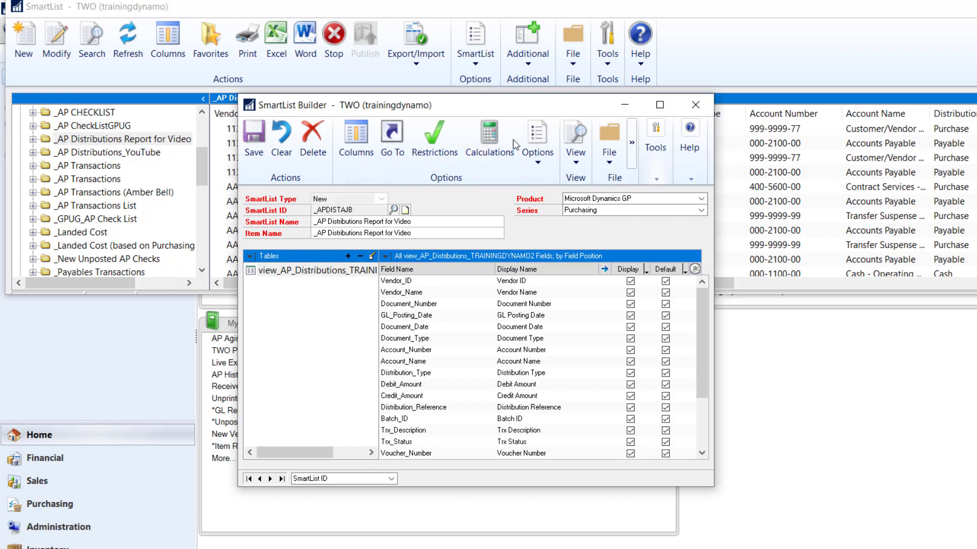
pyautogui.click(438, 151)
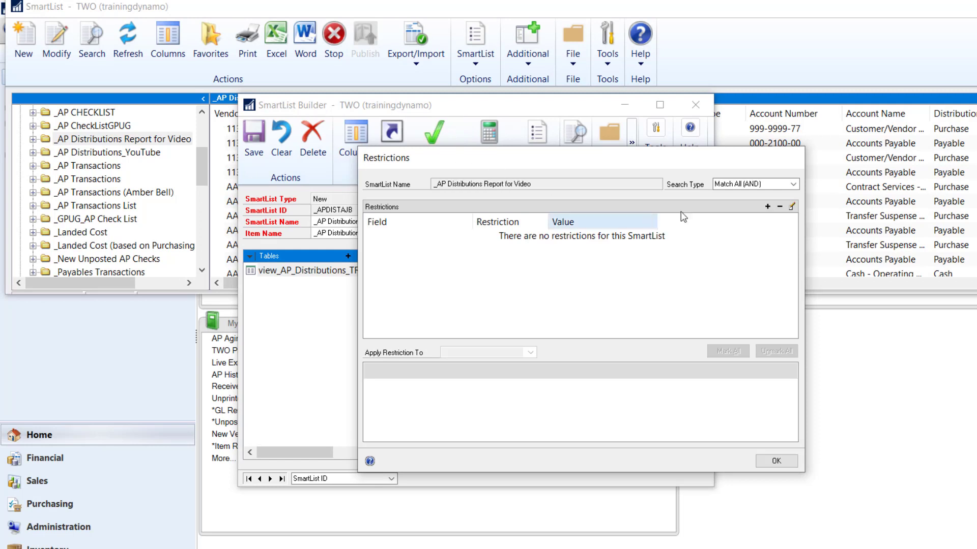
pyautogui.click(767, 206)
pyautogui.click(616, 249)
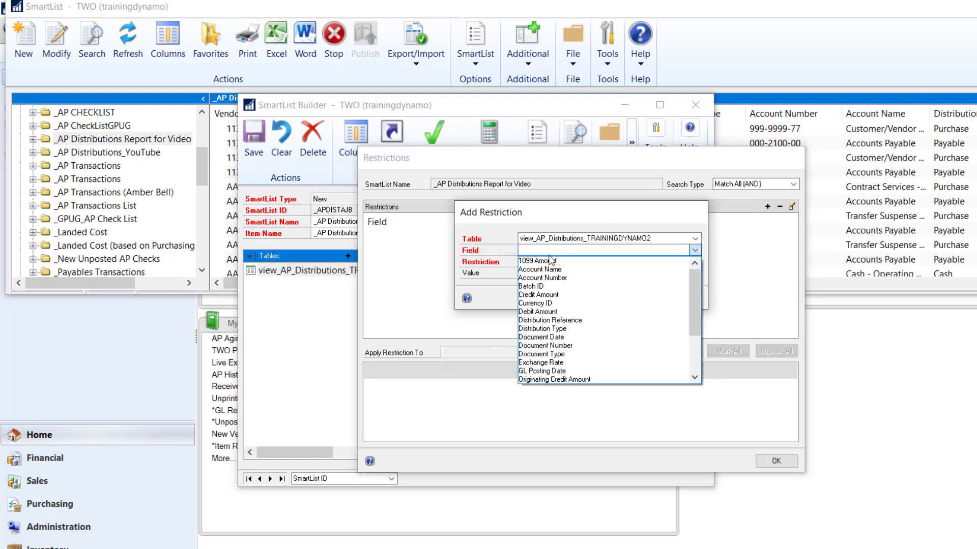
pyautogui.click(559, 265)
pyautogui.click(558, 266)
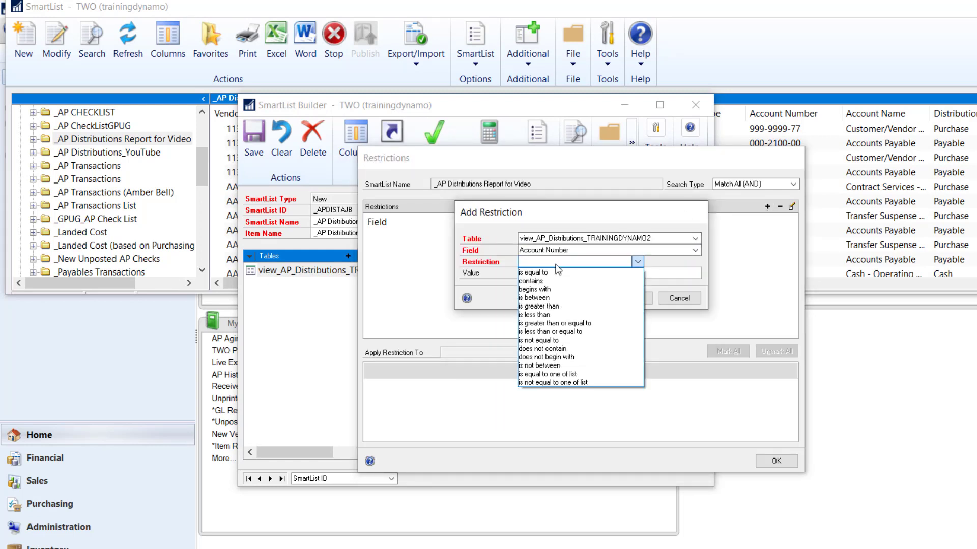
pyautogui.click(572, 382)
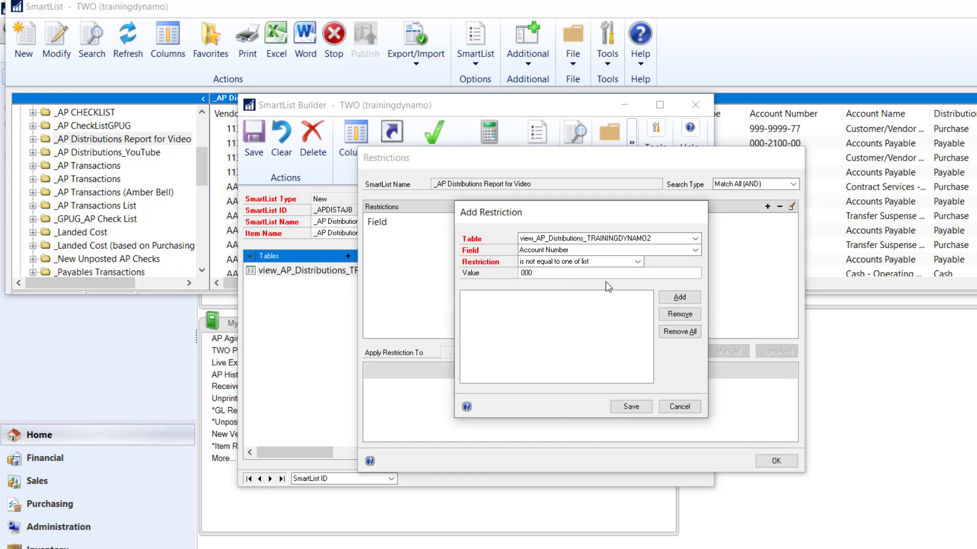
# Step: Put the Accounts Payable account's number in the restriction's exclusion list and save the restriction
pyautogui.write('000-2100-00')
pyautogui.click(679, 297)
pyautogui.click(631, 407)
pyautogui.click(775, 461)
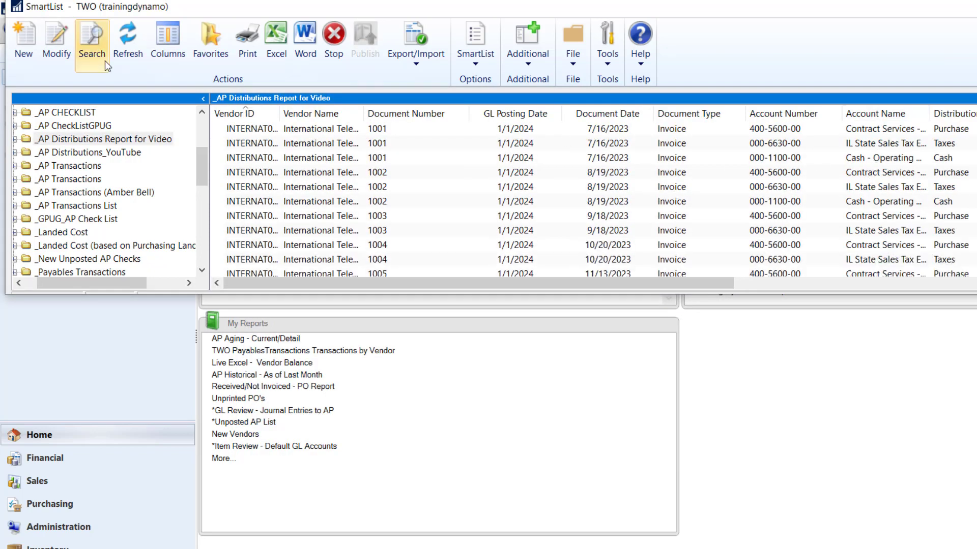
# Step: Try to extend the Account Number restriction to also exclude the Cash - Operating account, and save the SmartList
pyautogui.click(56, 41)
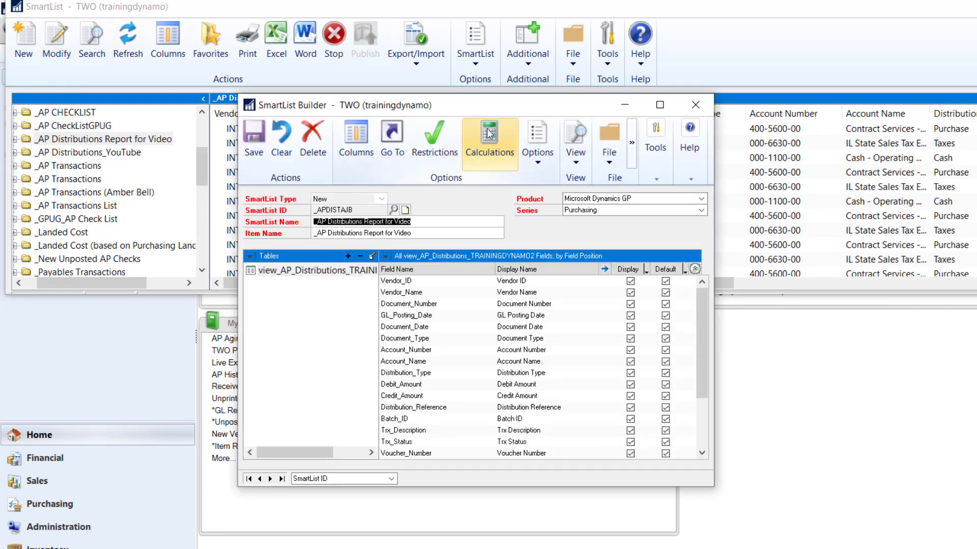
pyautogui.click(434, 136)
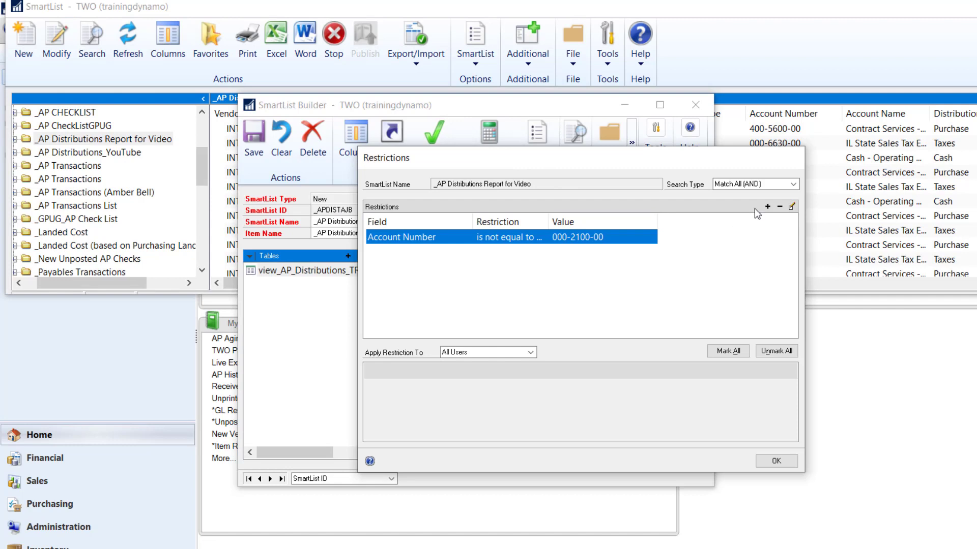
pyautogui.doubleClick(607, 240)
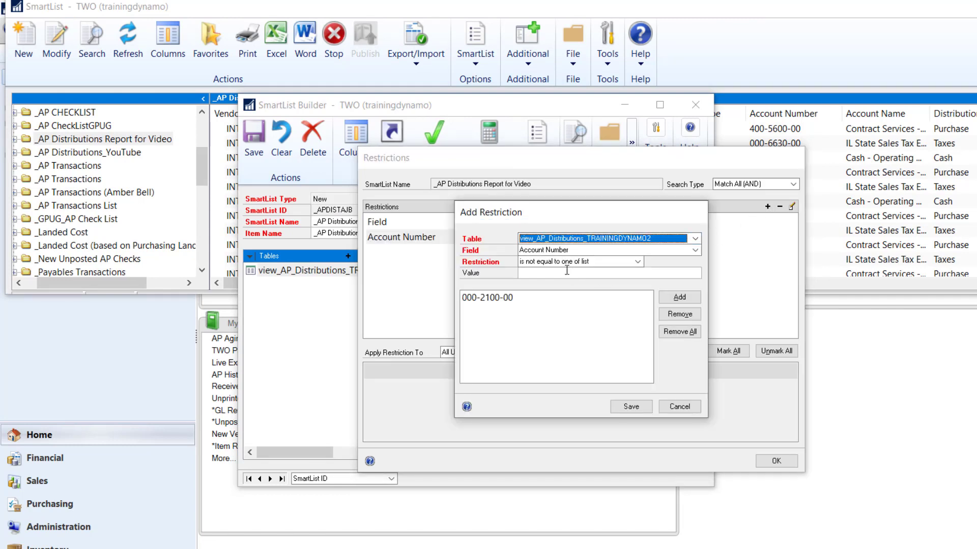
pyautogui.click(551, 276)
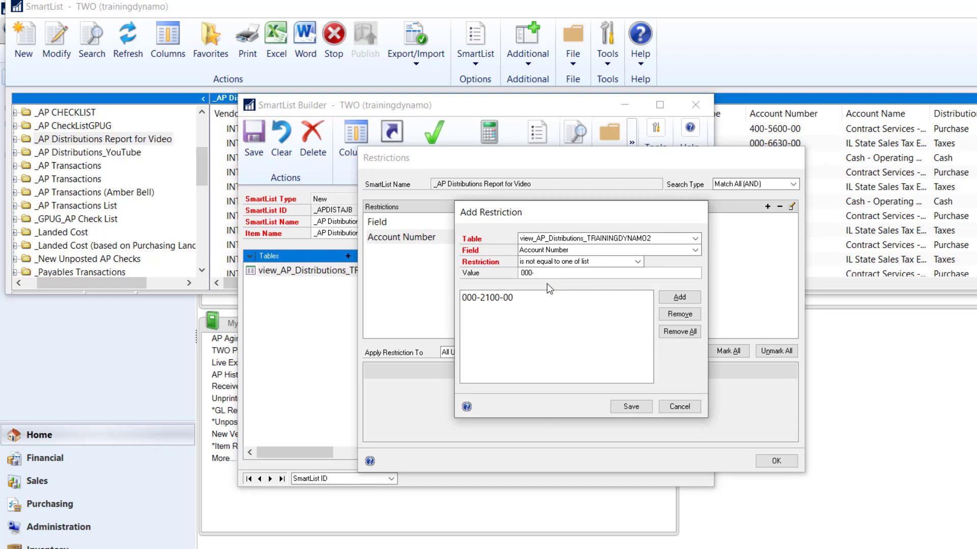
pyautogui.write('000-1100-00')
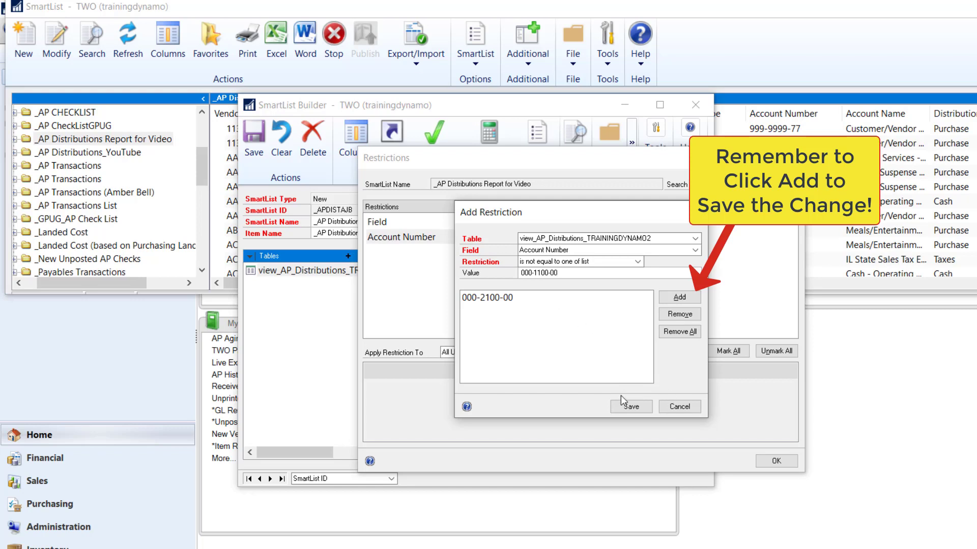
pyautogui.click(631, 406)
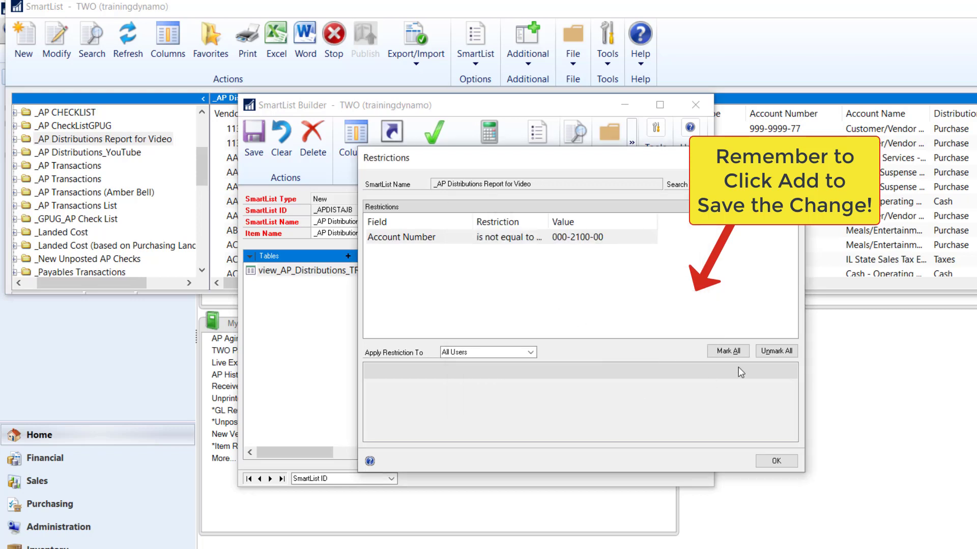
pyautogui.click(777, 461)
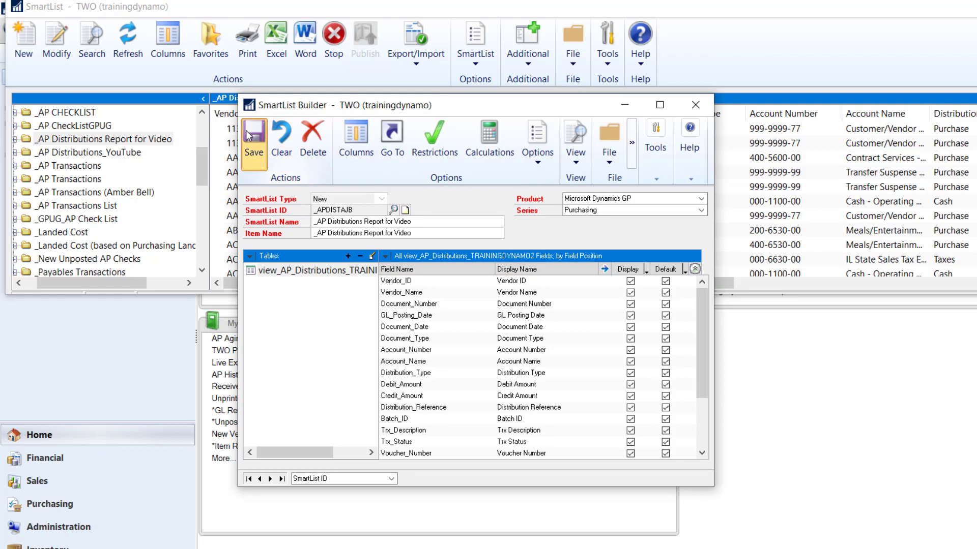
pyautogui.click(254, 142)
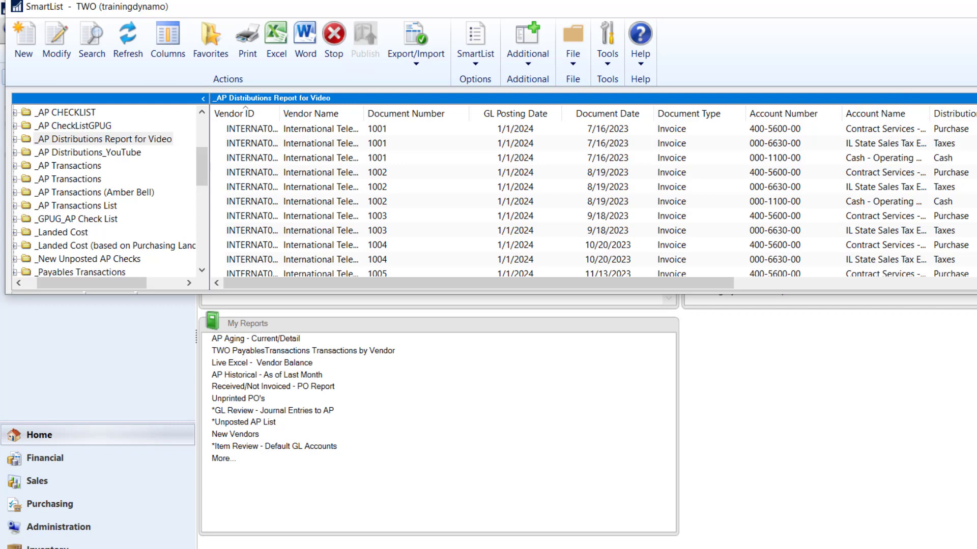
# Step: Reopen the SmartList for modification and start a new calculated field named Amount with field type Currency
pyautogui.click(120, 39)
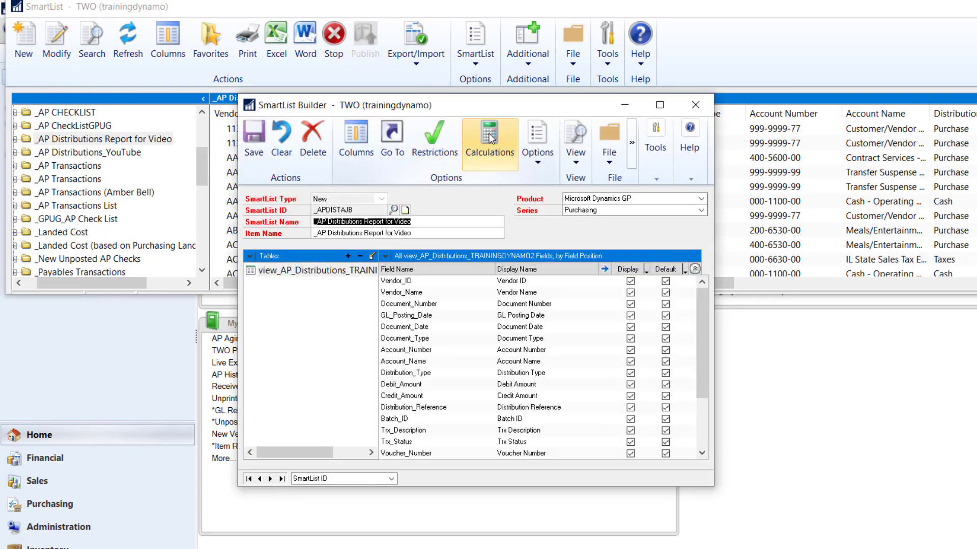
pyautogui.click(489, 138)
pyautogui.click(776, 232)
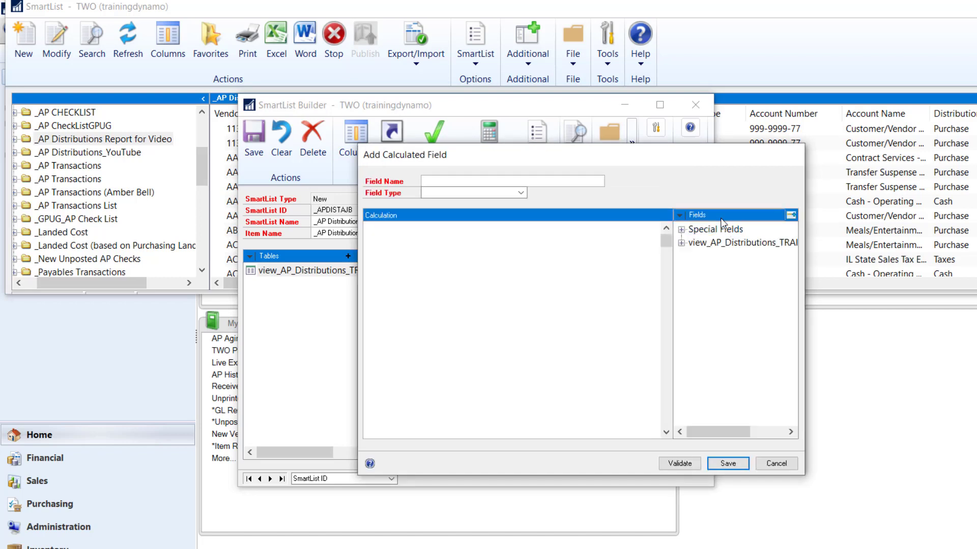
pyautogui.press('Tab')
pyautogui.press('c')
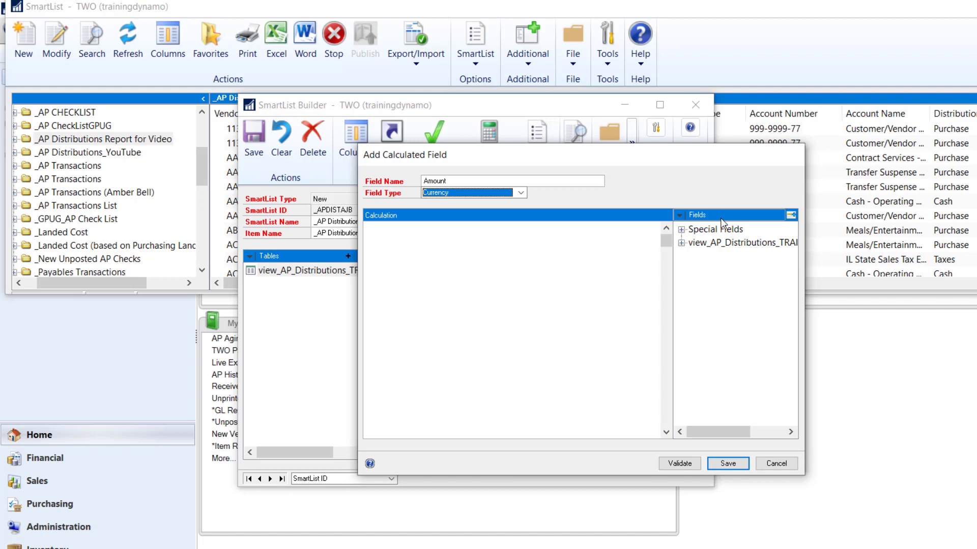
# Step: Define the Amount calculation as the view's Debit Amount minus Credit Amount and save the calculated field
pyautogui.click(682, 243)
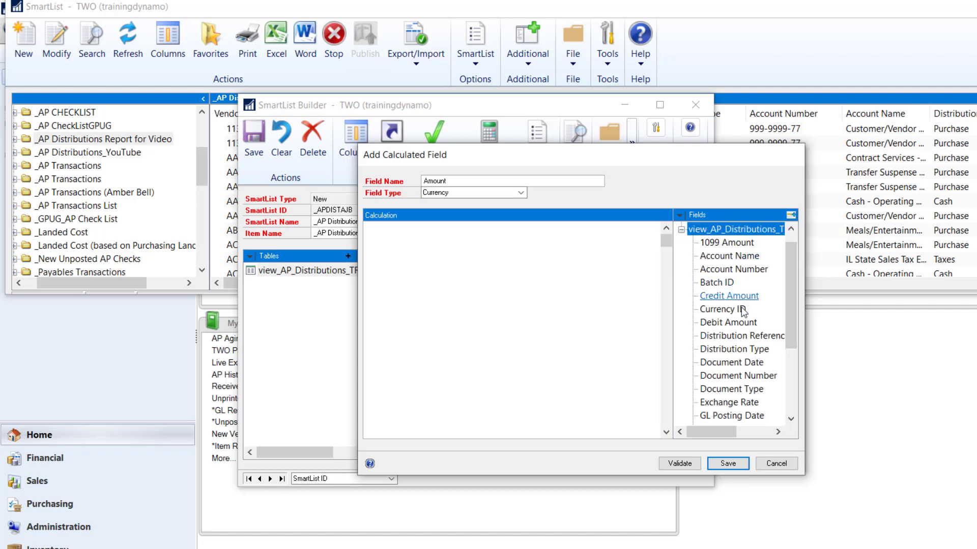
pyautogui.doubleClick(733, 323)
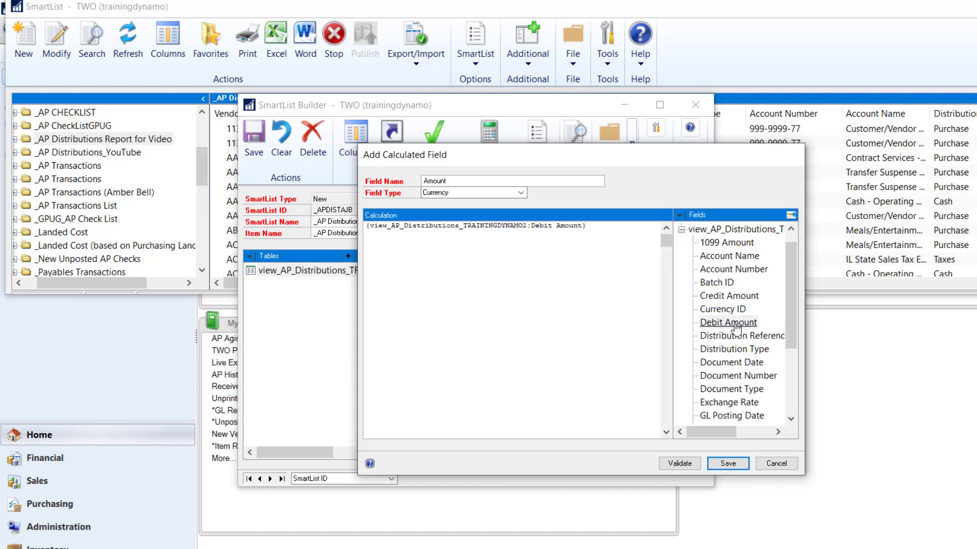
pyautogui.write('-')
pyautogui.doubleClick(729, 295)
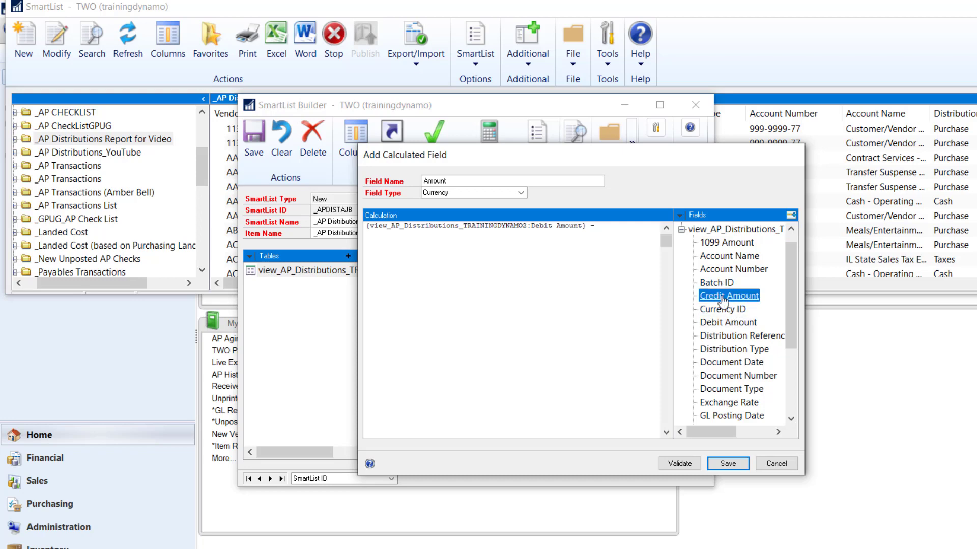
pyautogui.click(733, 464)
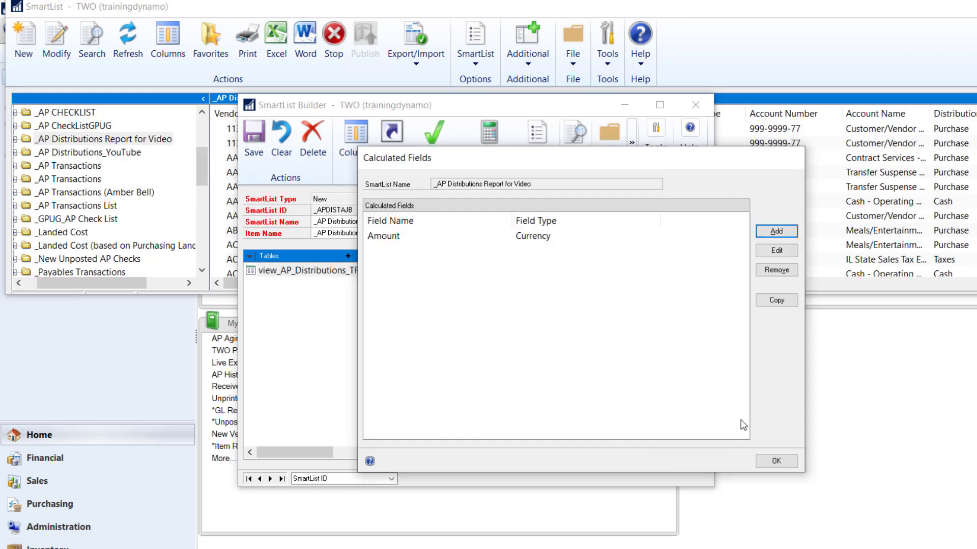
pyautogui.click(777, 460)
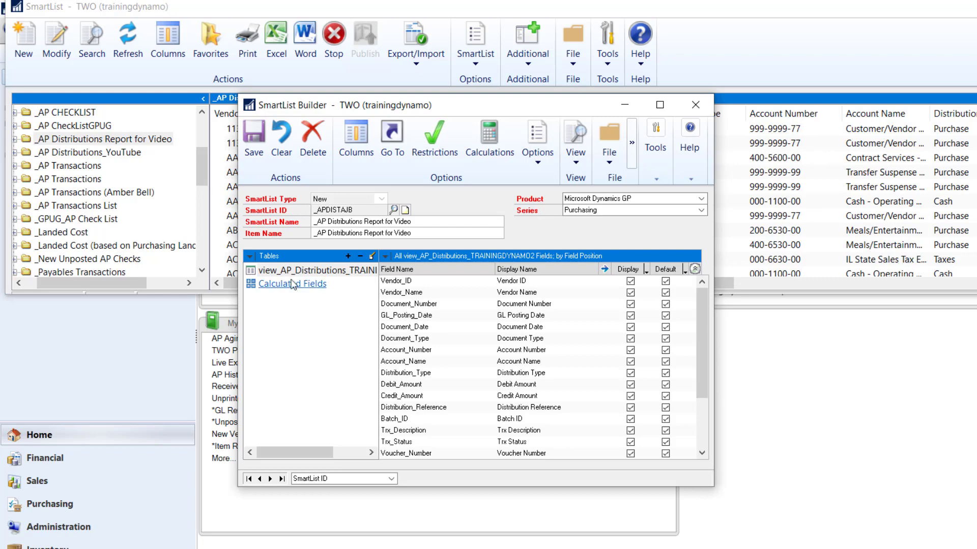
# Step: Mark the calculated Amount field as a default column and return to the view's field list
pyautogui.click(293, 283)
pyautogui.click(666, 282)
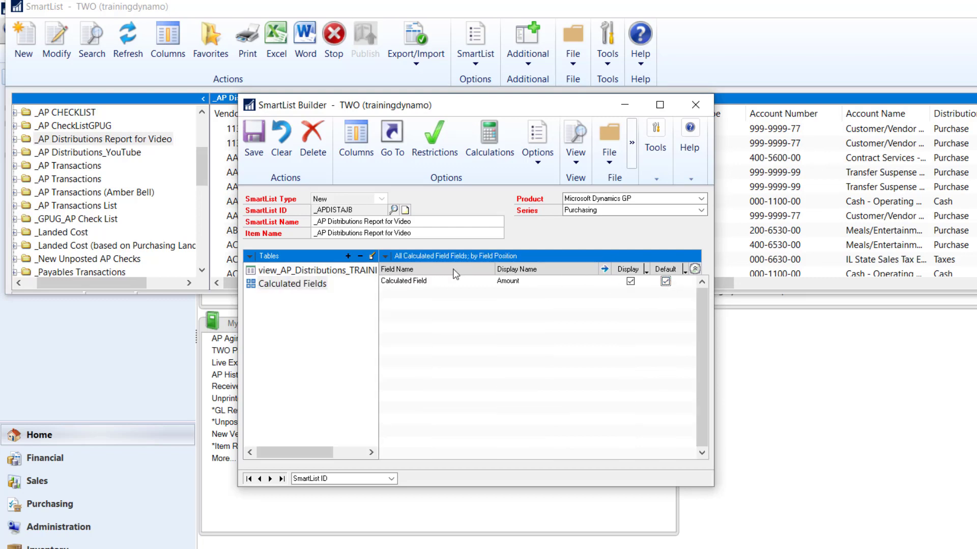
pyautogui.click(333, 271)
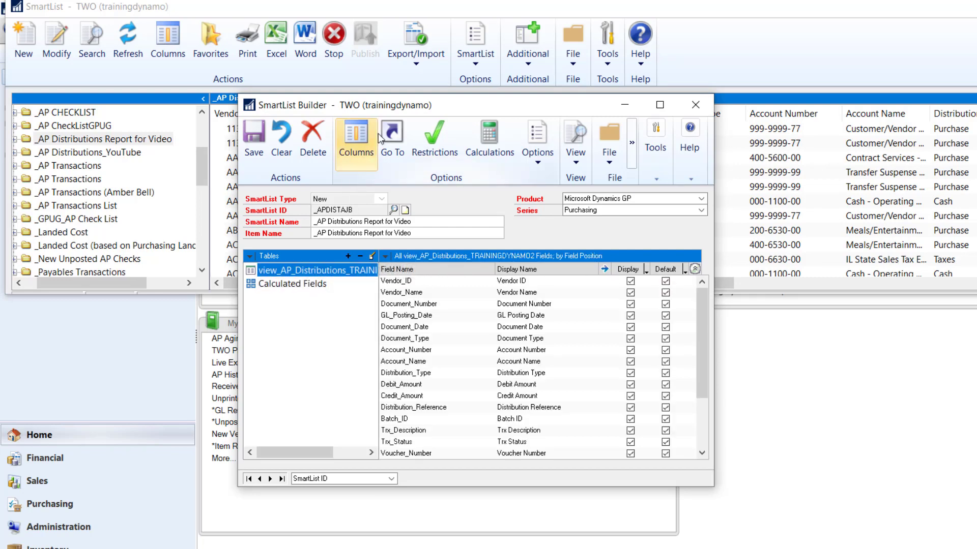
# Step: Move the Amount column directly after Credit Amount in the default column order and save the SmartList
pyautogui.click(356, 147)
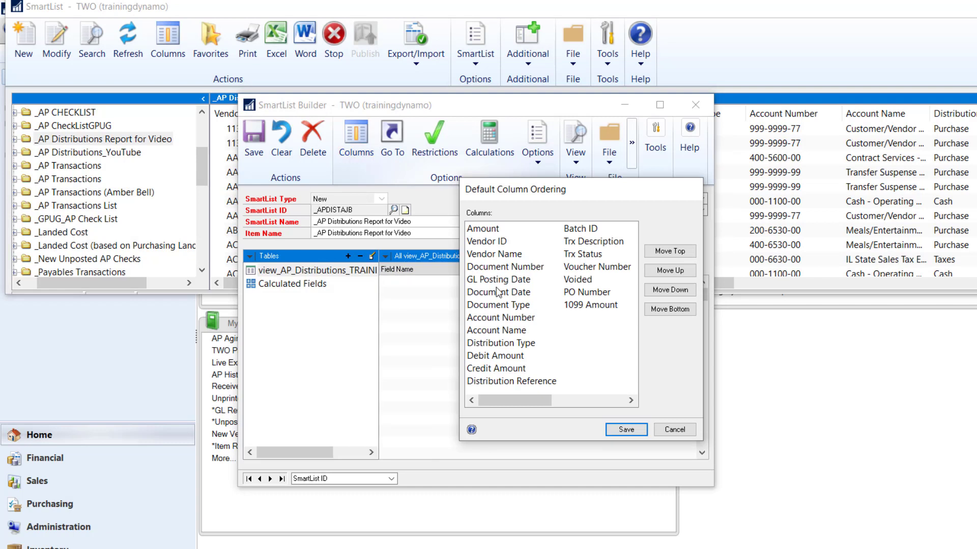
pyautogui.click(490, 232)
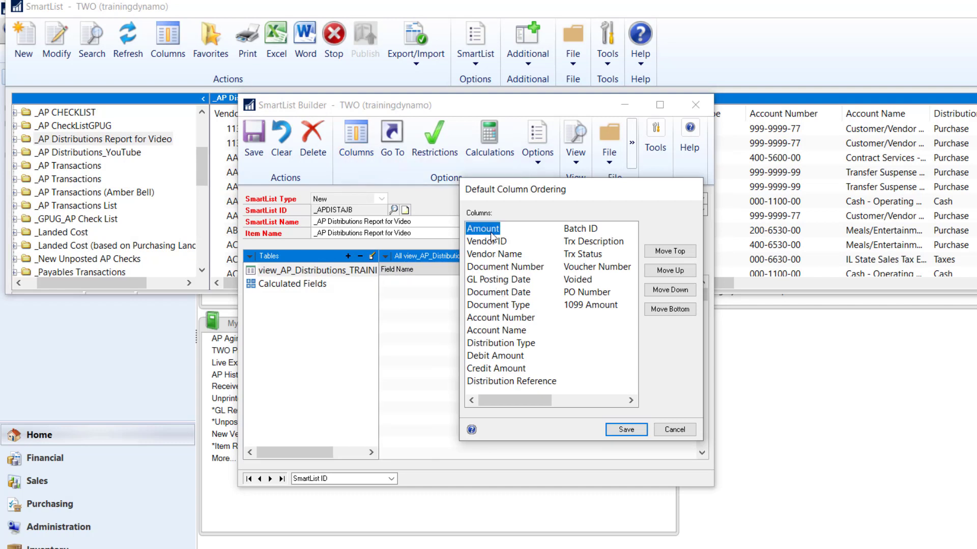
pyautogui.doubleClick(667, 290)
pyautogui.doubleClick(667, 290)
pyautogui.tripleClick(667, 289)
pyautogui.doubleClick(667, 290)
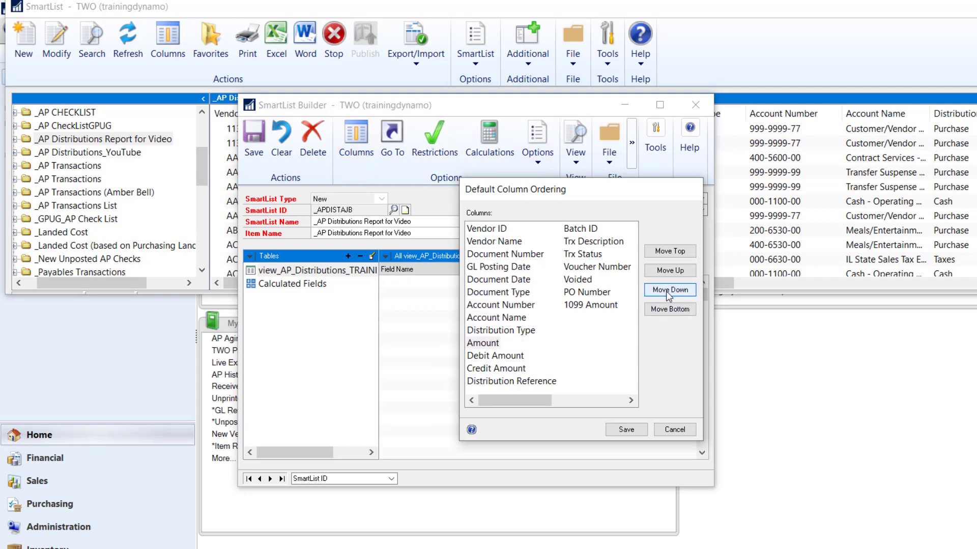
pyautogui.click(667, 290)
pyautogui.click(667, 290)
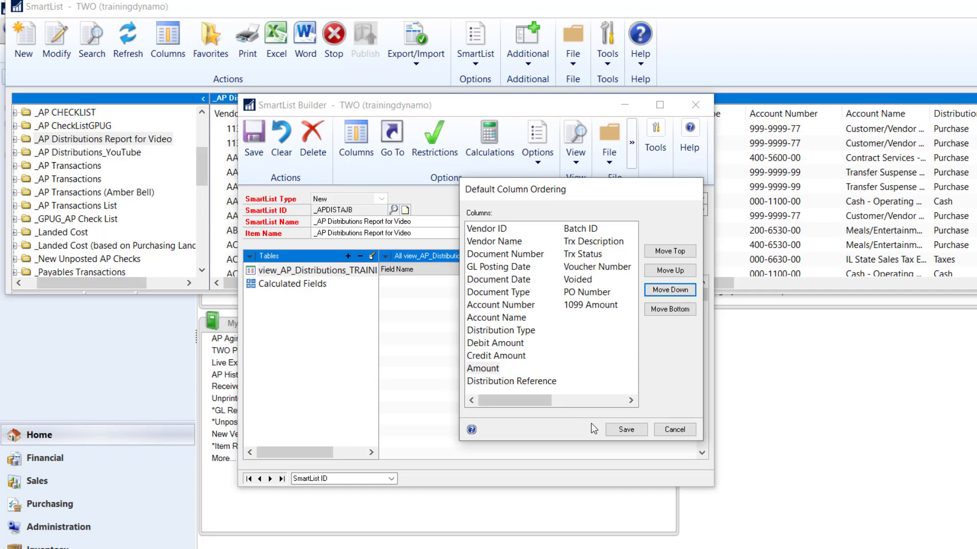
pyautogui.click(633, 432)
pyautogui.click(258, 141)
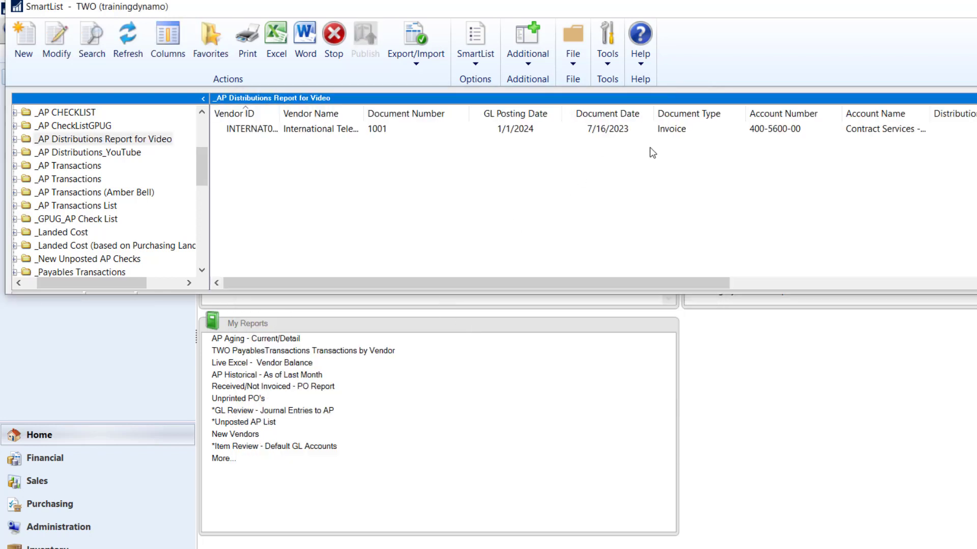
pyautogui.moveTo(602, 282); pyautogui.dragTo(827, 282)
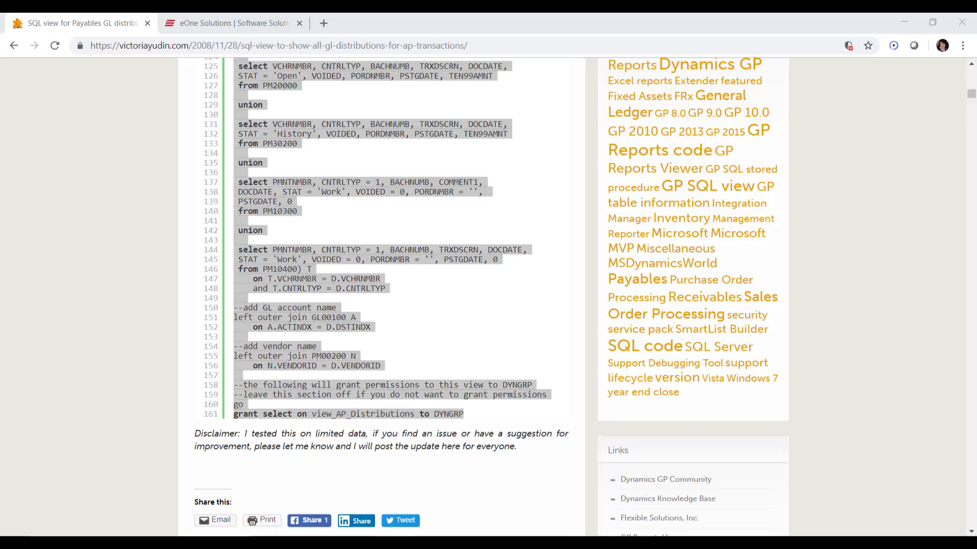
# Step: Switch to the browser and look at the eOne Solutions homepage and the article with the Payables GL distributions SQL view
pyautogui.click(217, 27)
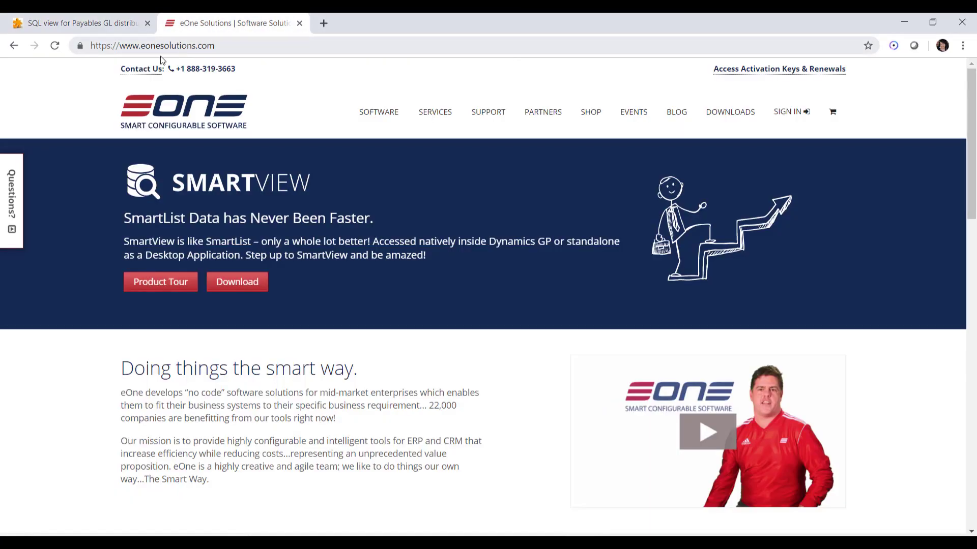
pyautogui.click(109, 26)
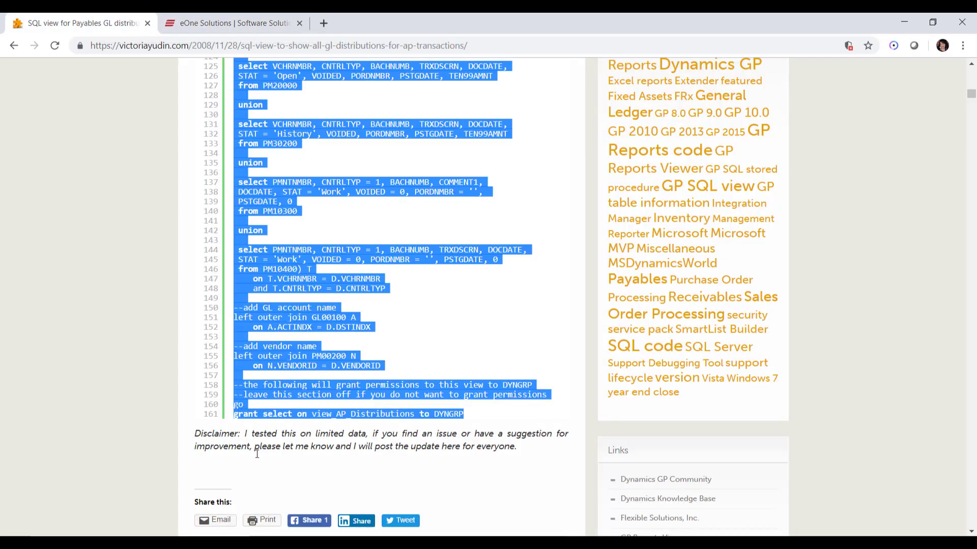